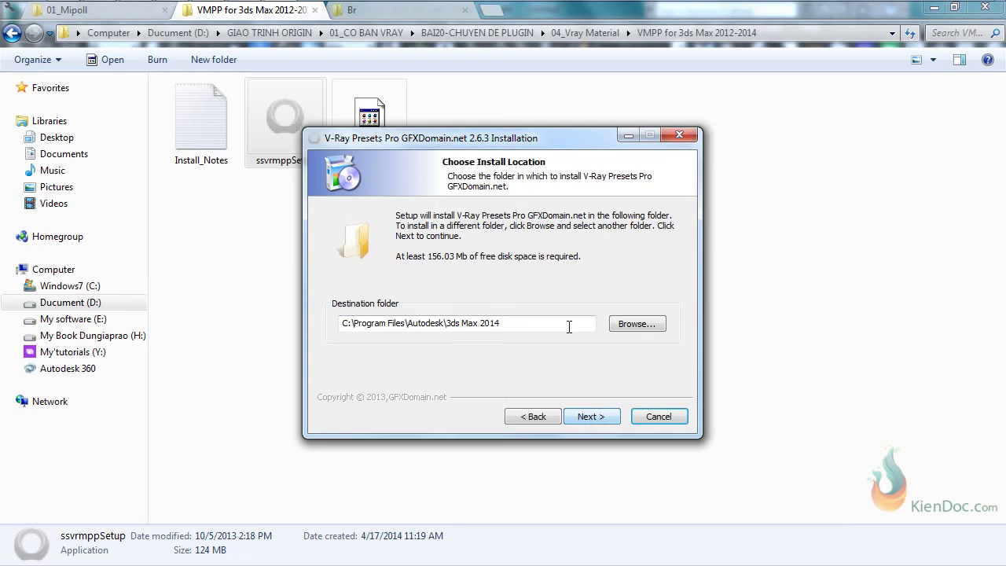
Set the V-Ray Presets Pro install location to the 3ds Max Design 2014 folder in C:\Program Files\Autodesk.
{"action": "left_click", "coordinate": [635, 324]}
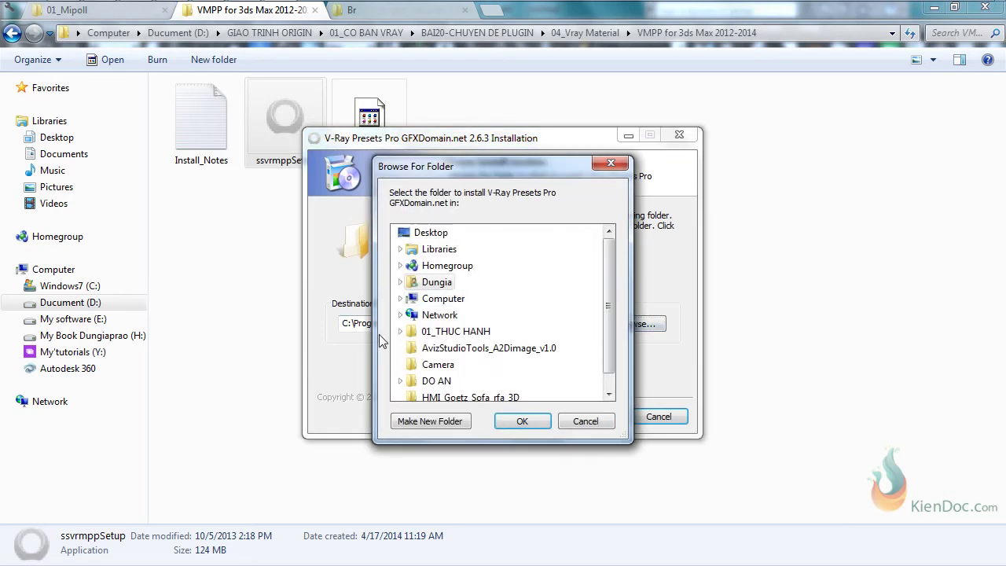
{"action": "left_click", "coordinate": [400, 298]}
{"action": "left_click", "coordinate": [407, 282]}
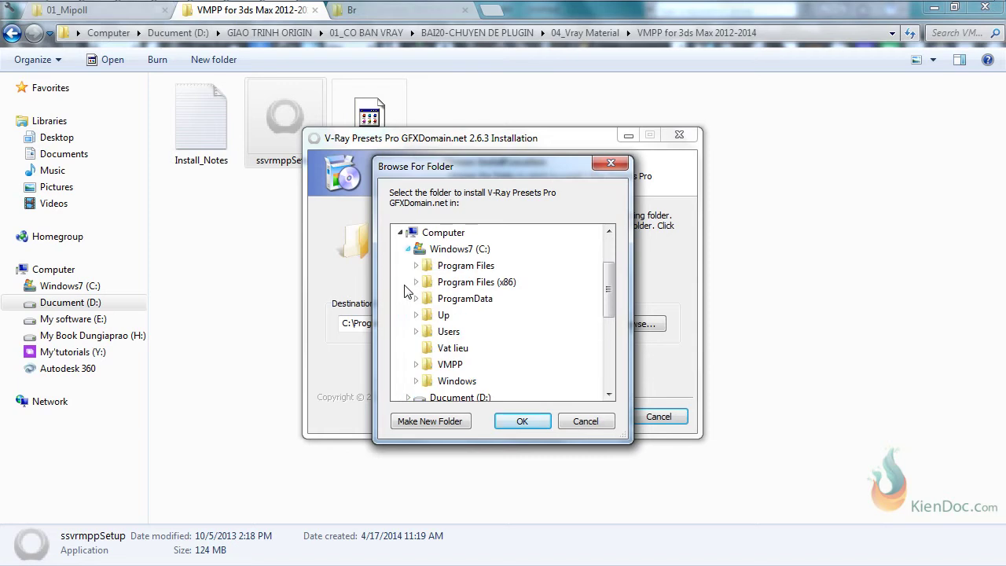
{"action": "scroll", "coordinate": [444, 300], "scroll_direction": "down", "scroll_amount": 2}
{"action": "scroll", "coordinate": [452, 304], "scroll_direction": "up", "scroll_amount": 1}
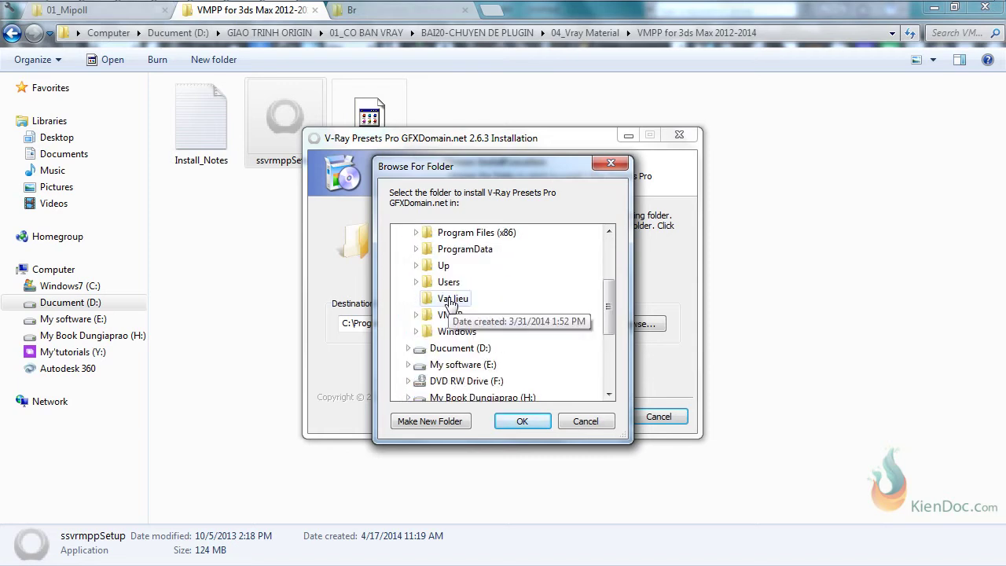
{"action": "scroll", "coordinate": [452, 304], "scroll_direction": "up", "scroll_amount": 2}
{"action": "left_click", "coordinate": [417, 315]}
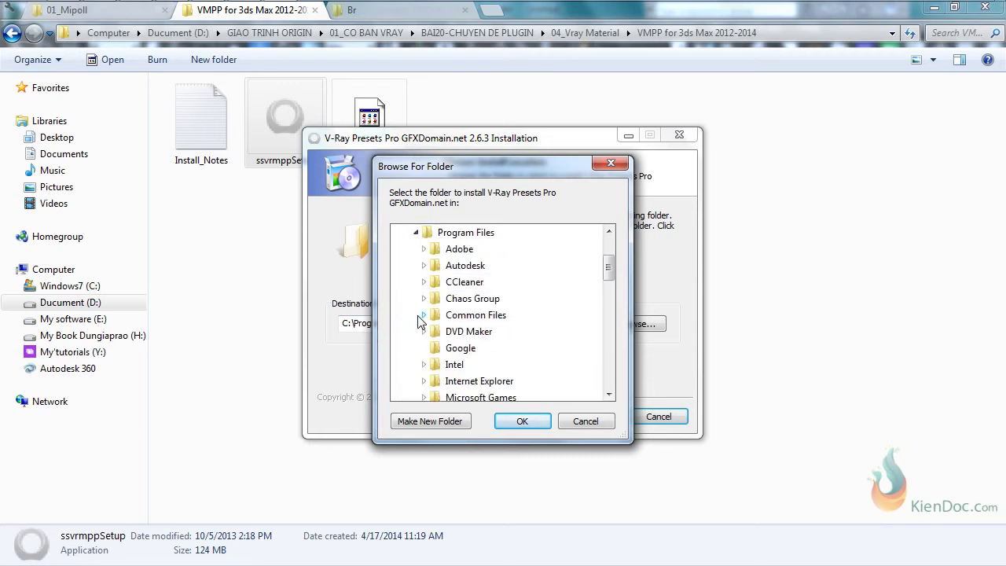
{"action": "left_click", "coordinate": [425, 266]}
{"action": "scroll", "coordinate": [437, 287], "scroll_direction": "down", "scroll_amount": 1}
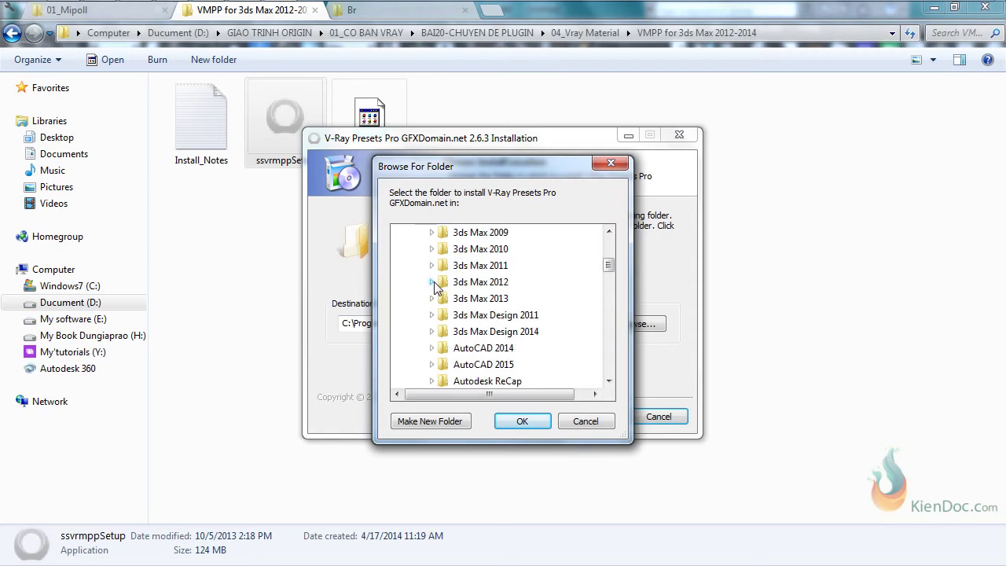
{"action": "left_click", "coordinate": [501, 333]}
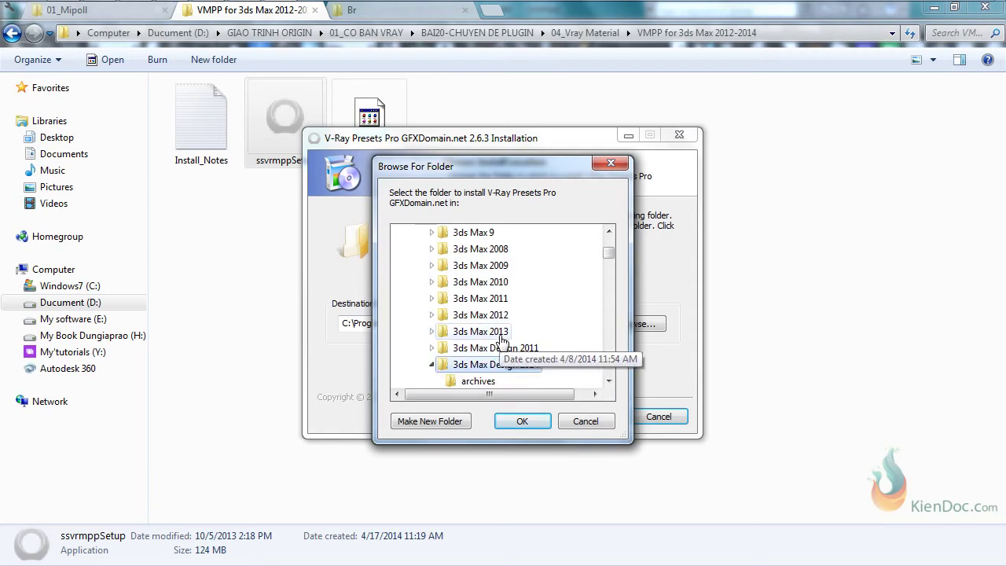
{"action": "left_click", "coordinate": [522, 422]}
Install V-Ray Presets Pro in the chosen folder and finish the setup wizard.
{"action": "left_click", "coordinate": [590, 418]}
{"action": "left_click", "coordinate": [589, 418]}
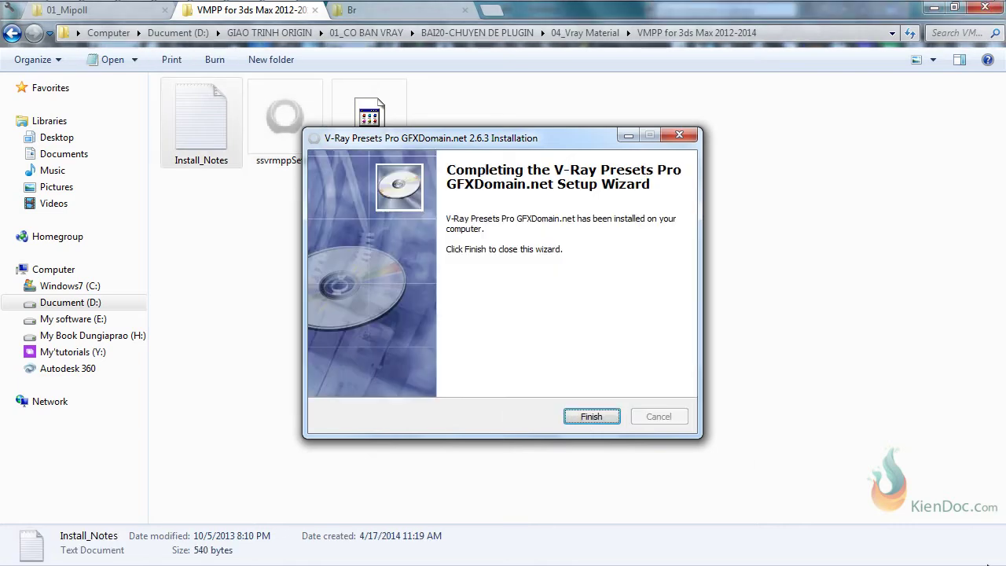
{"action": "left_click", "coordinate": [596, 418]}
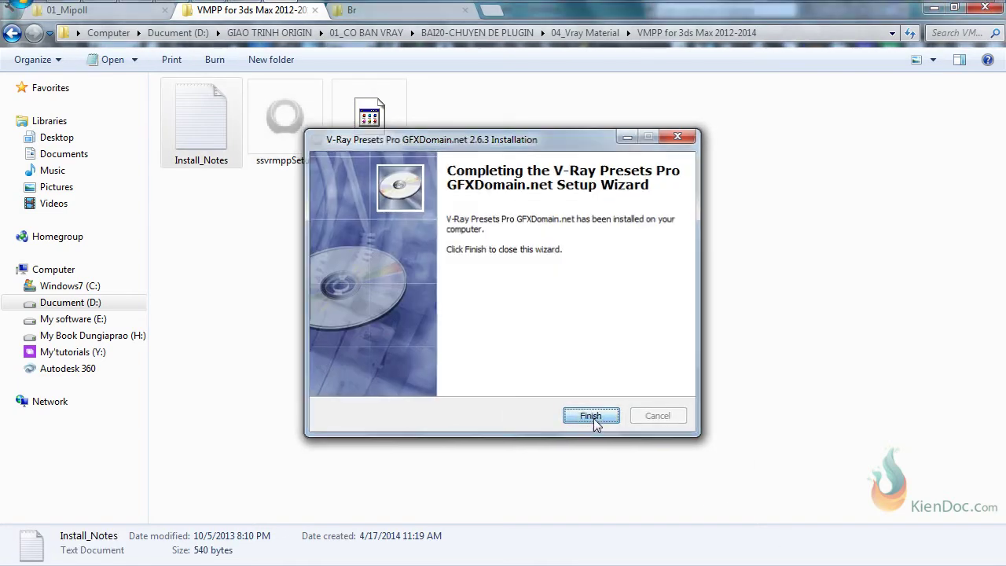
Copy the VMPP26x_startup macroscript file from the VMPP for 3ds Max 2012-2014 folder.
{"action": "left_click", "coordinate": [382, 130]}
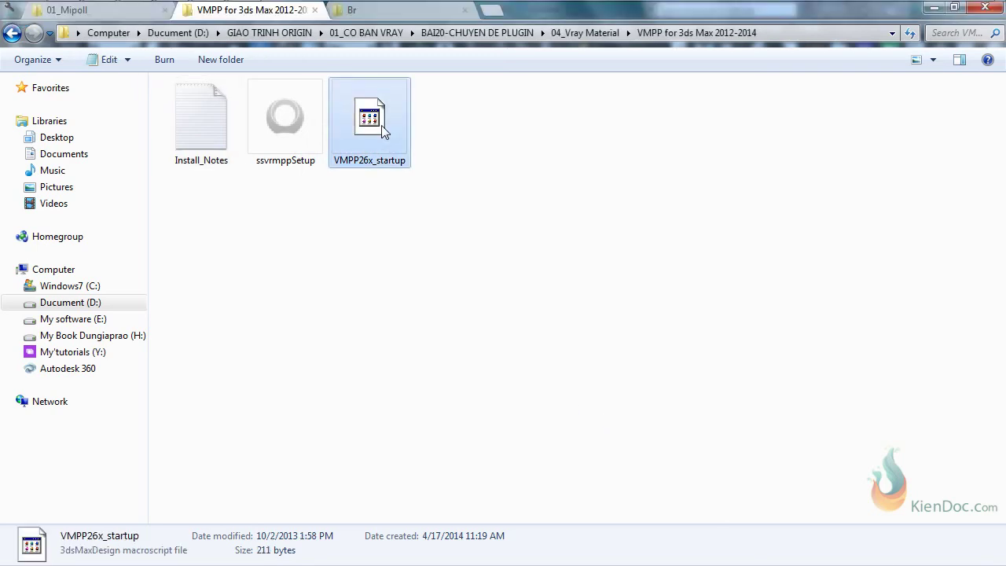
{"action": "right_click", "coordinate": [366, 131]}
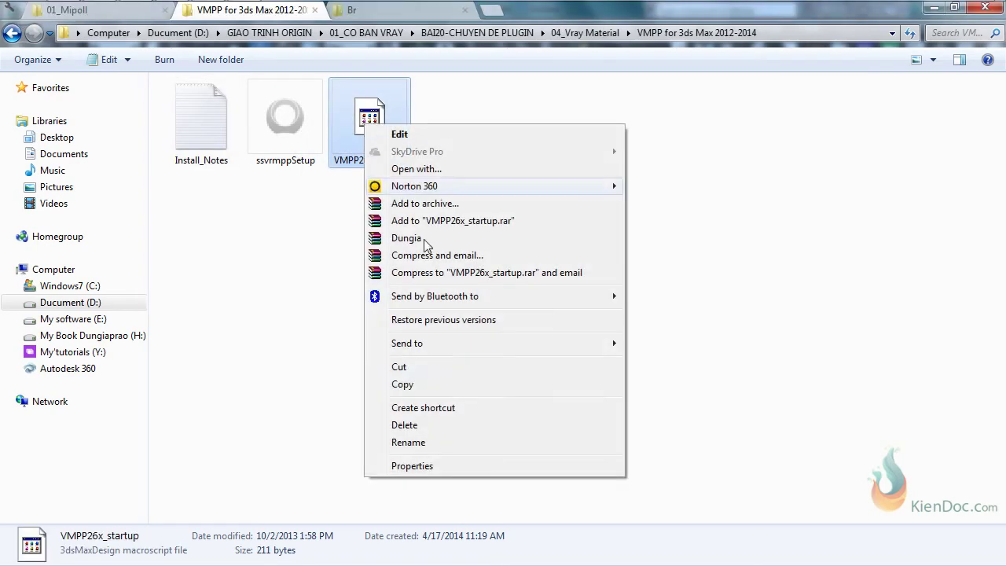
{"action": "left_click", "coordinate": [402, 384]}
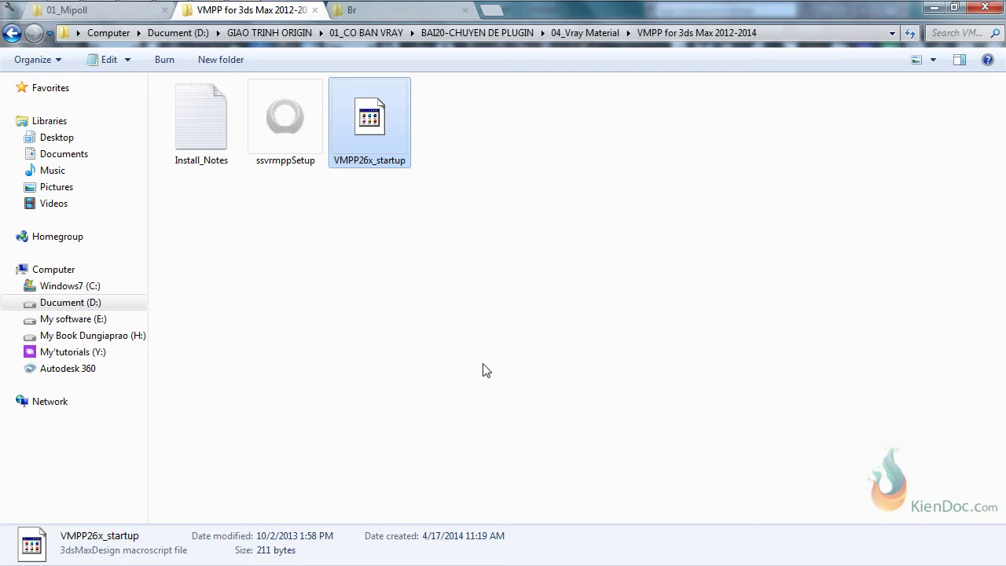
Open the folder C:\Program Files\Autodesk\3ds Max Design 2014 in a new tab.
{"action": "left_click", "coordinate": [491, 10]}
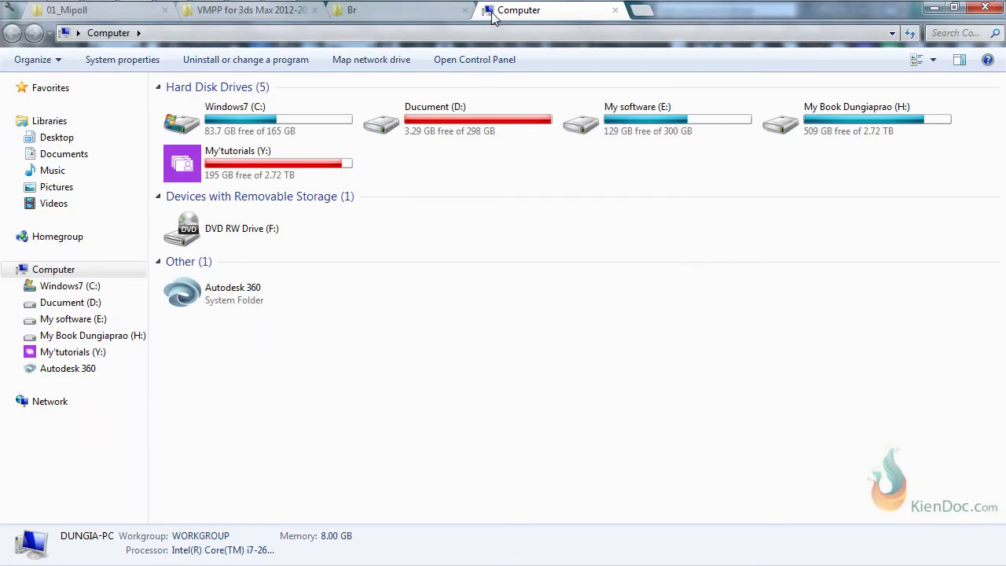
{"action": "left_click", "coordinate": [90, 289]}
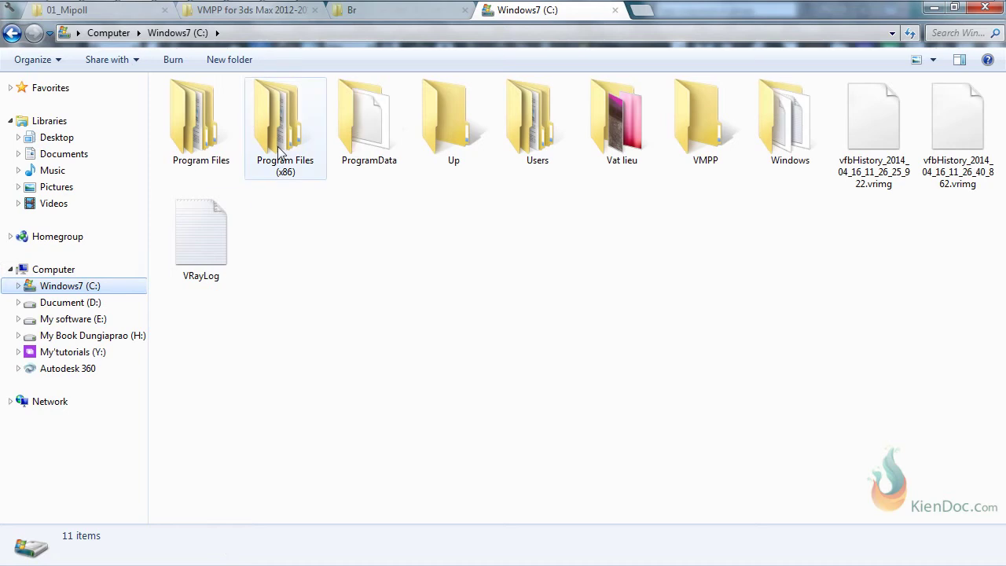
{"action": "double_click", "coordinate": [199, 134]}
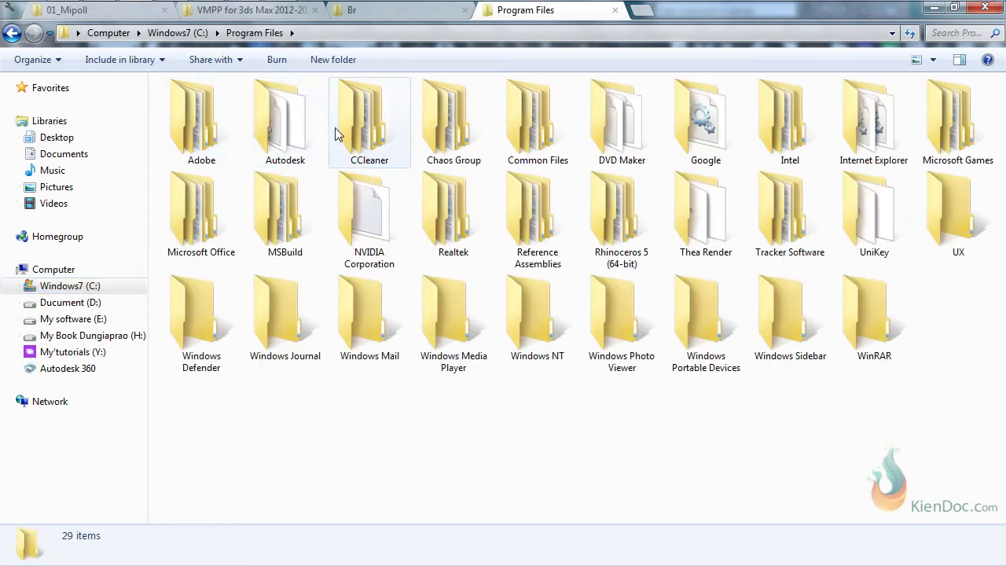
{"action": "double_click", "coordinate": [283, 126]}
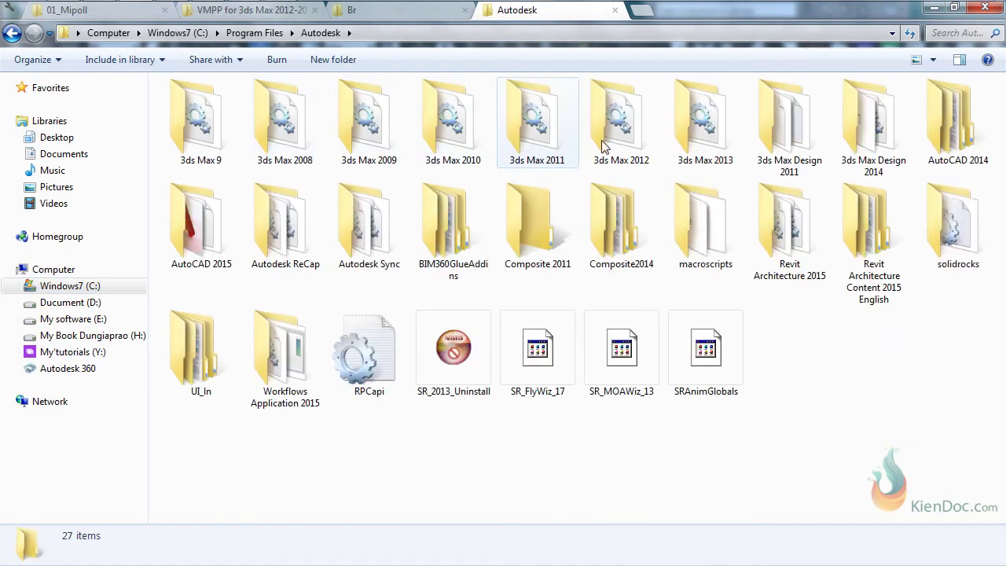
{"action": "double_click", "coordinate": [892, 145]}
Locate and open the MacroScripts folder inside 3ds Max Design 2014.
{"action": "left_click_drag", "start_coordinate": [999, 105], "coordinate": [999, 114]}
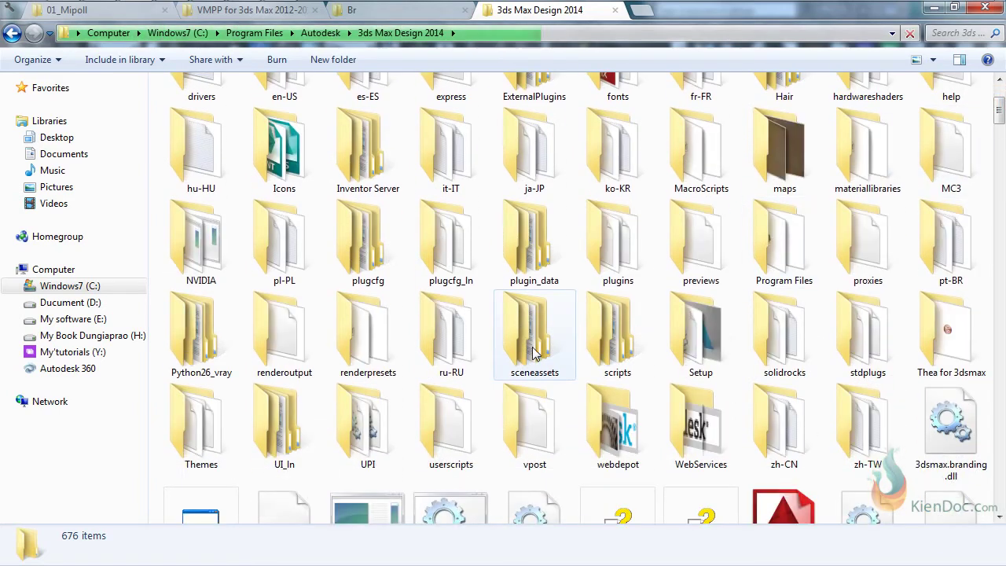
{"action": "left_click", "coordinate": [610, 248]}
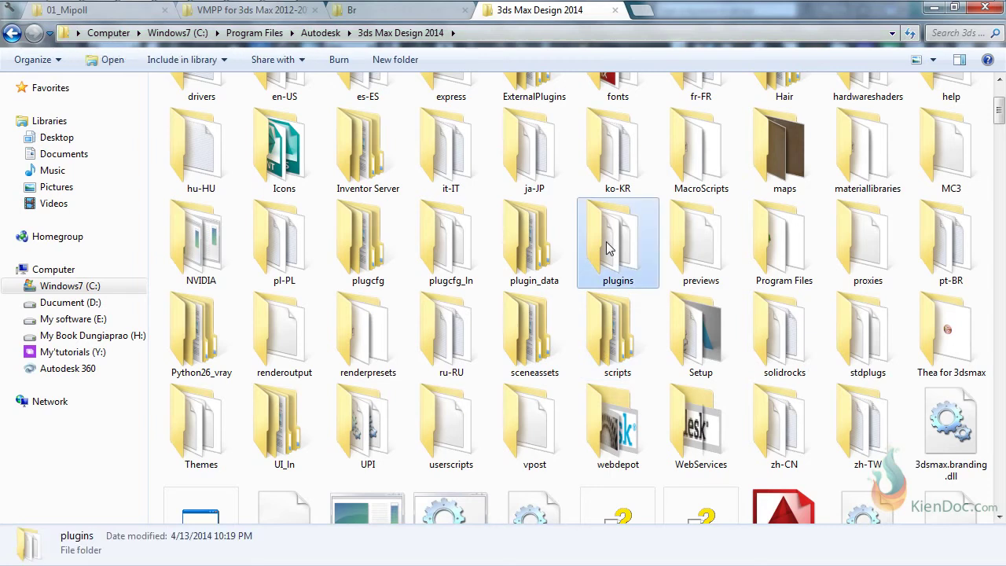
{"action": "key", "text": "m"}
{"action": "scroll", "coordinate": [640, 203], "scroll_direction": "up", "scroll_amount": 15}
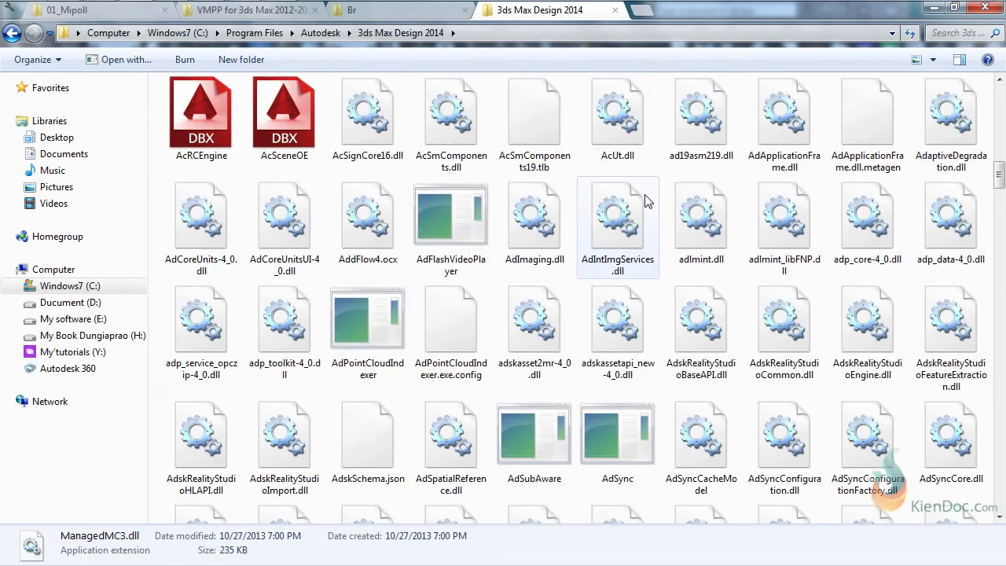
{"action": "scroll", "coordinate": [645, 202], "scroll_direction": "up", "scroll_amount": 5}
{"action": "left_click", "coordinate": [611, 219]}
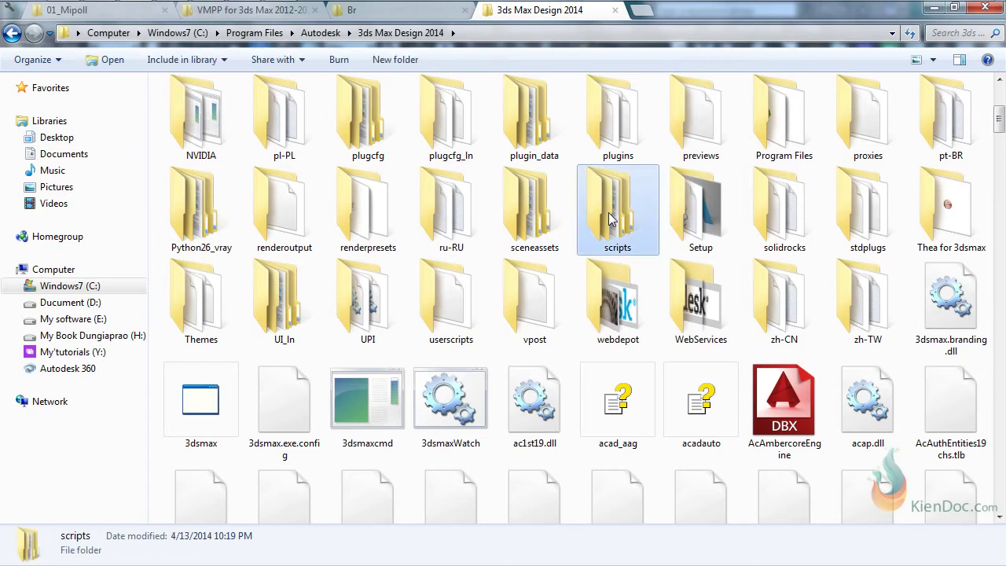
{"action": "scroll", "coordinate": [611, 220], "scroll_direction": "up", "scroll_amount": 2}
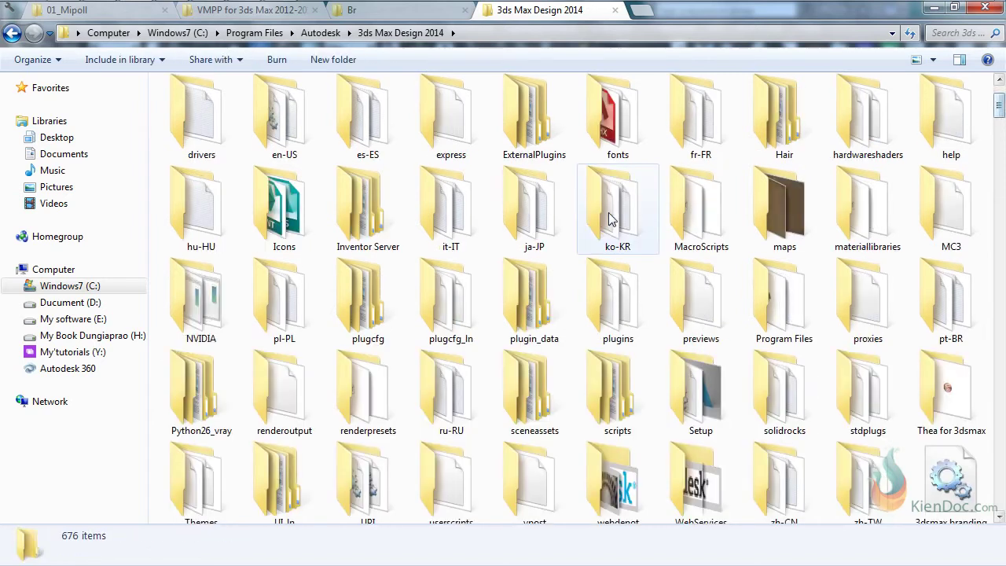
{"action": "left_click", "coordinate": [713, 212]}
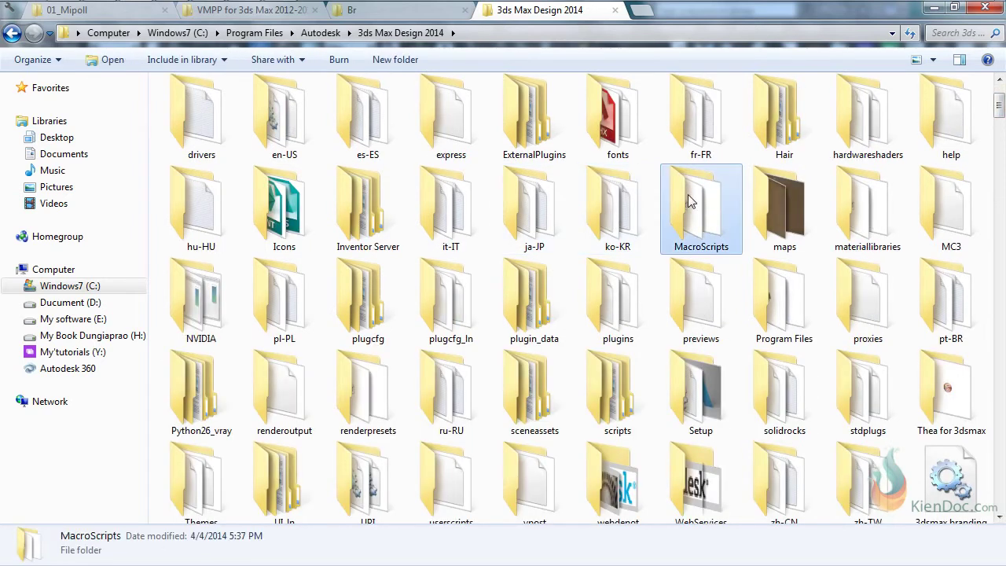
{"action": "double_click", "coordinate": [705, 212]}
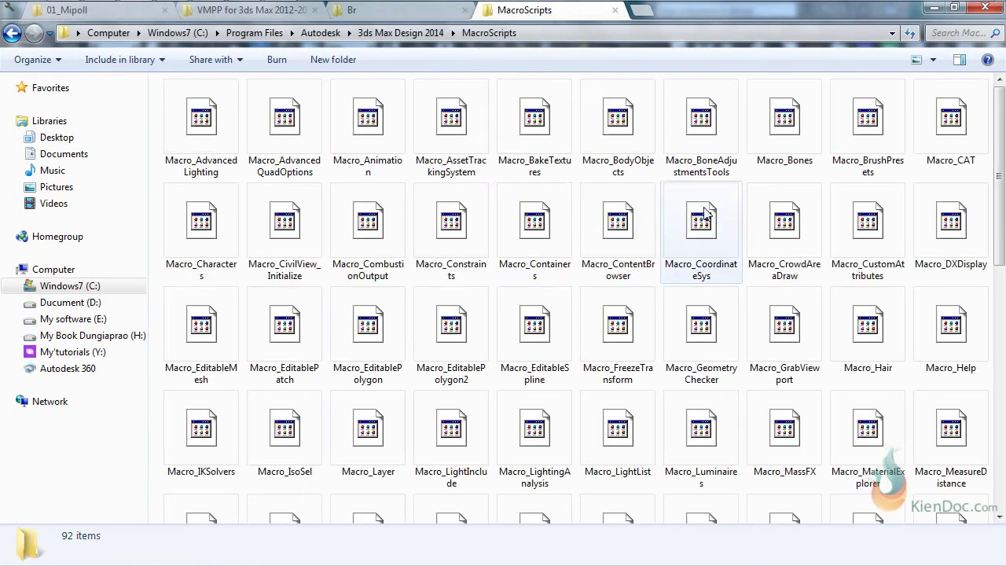
Paste the VMPP26x_startup file into the MacroScripts folder and close that folder's tab.
{"action": "right_click", "coordinate": [576, 178]}
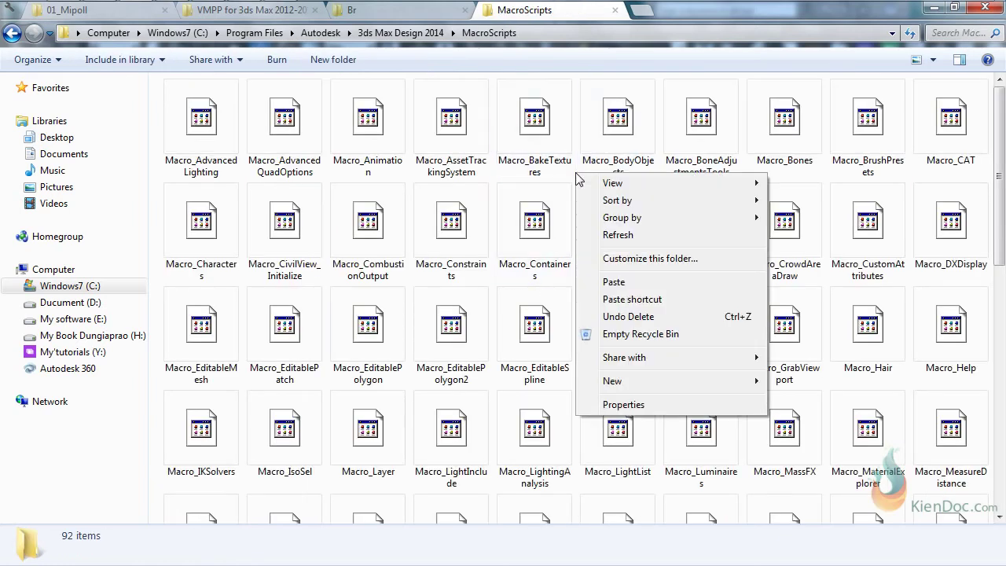
{"action": "left_click", "coordinate": [626, 278]}
{"action": "left_click", "coordinate": [497, 214]}
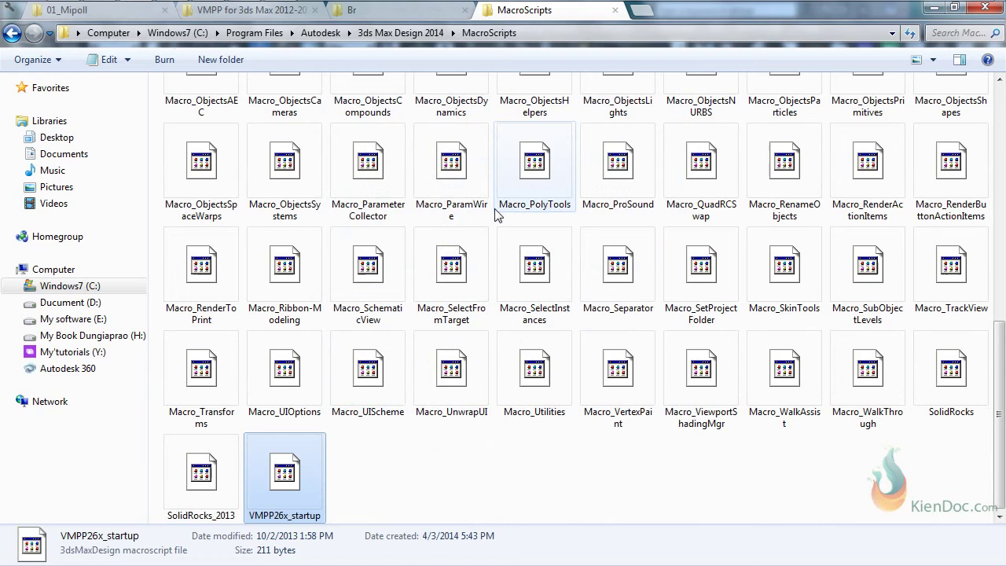
{"action": "left_click", "coordinate": [470, 483]}
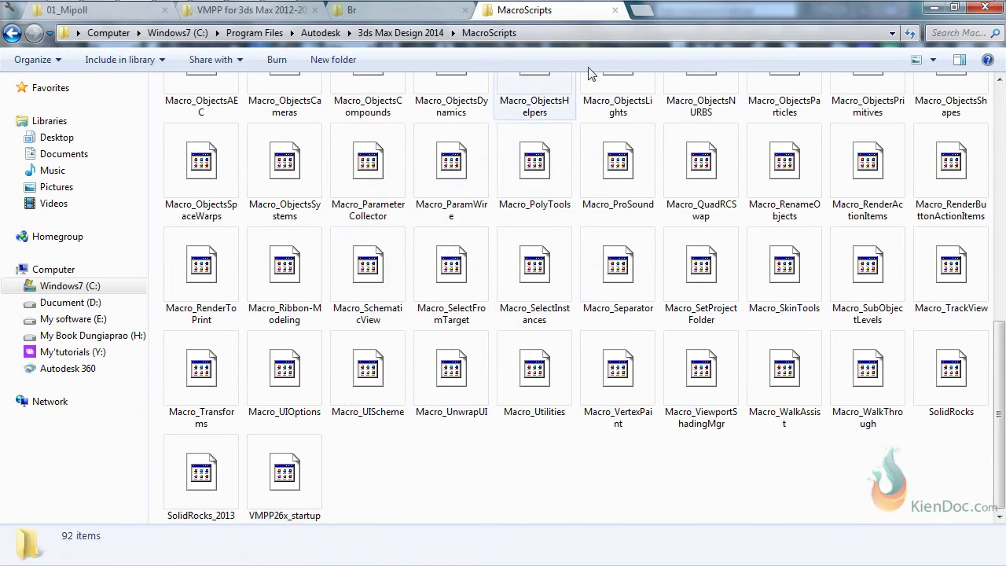
{"action": "left_click", "coordinate": [614, 10]}
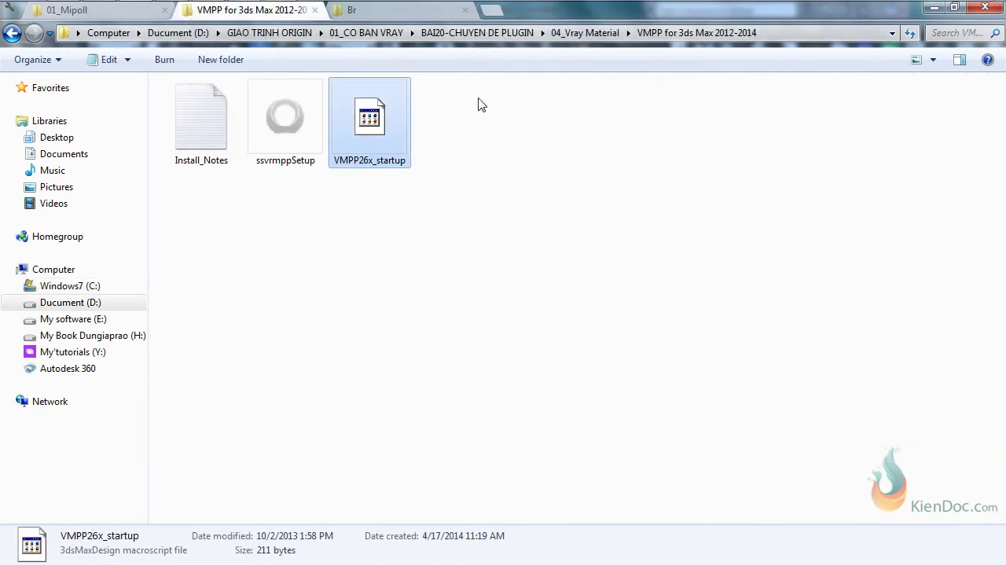
Copy icon, userlib, user and vmppmax from the VMPP folder in 04_Vray Material.
{"action": "left_click", "coordinate": [441, 161]}
{"action": "left_click", "coordinate": [14, 33]}
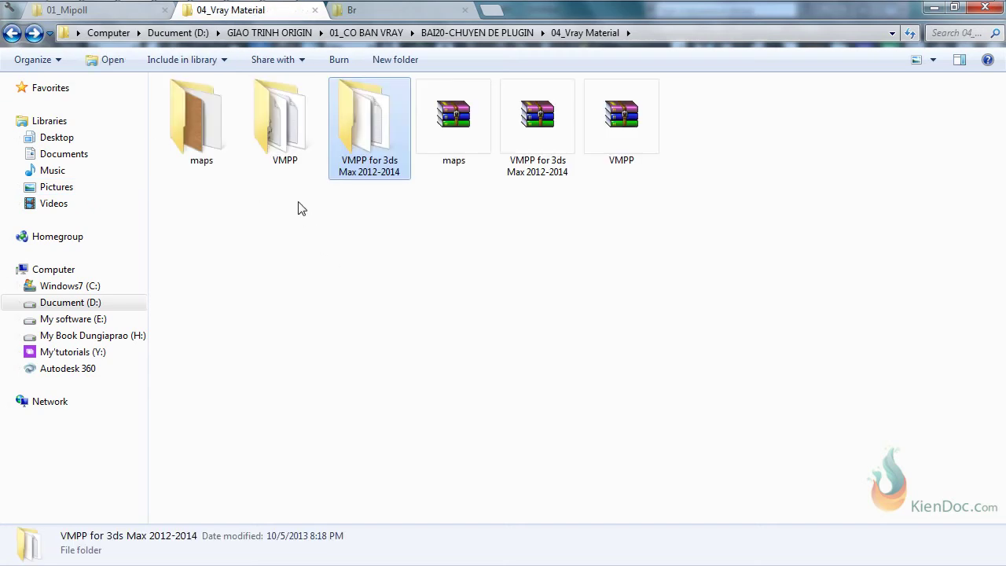
{"action": "double_click", "coordinate": [283, 139]}
{"action": "left_click_drag", "start_coordinate": [591, 212], "coordinate": [205, 112]}
{"action": "right_click", "coordinate": [205, 112]}
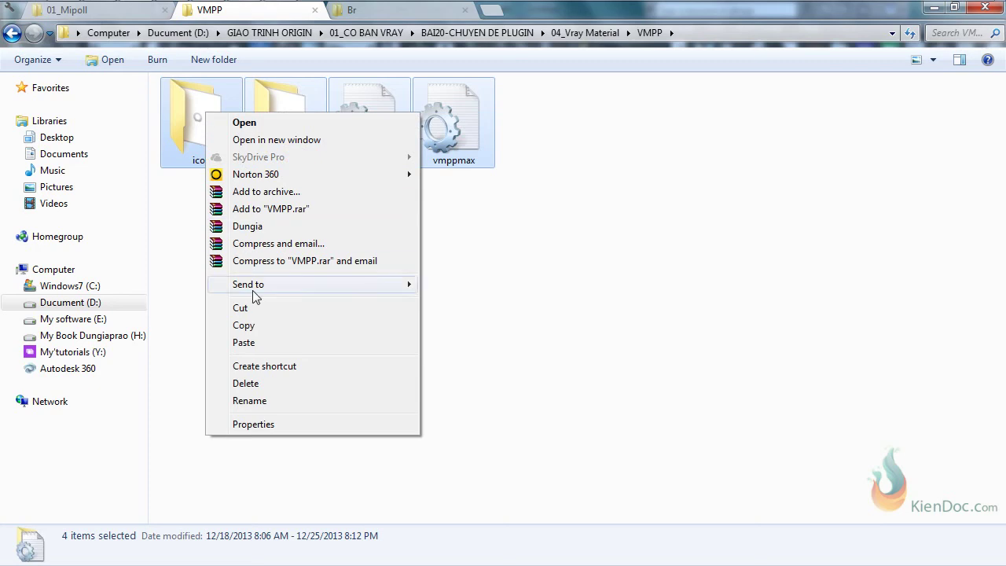
{"action": "left_click", "coordinate": [258, 324]}
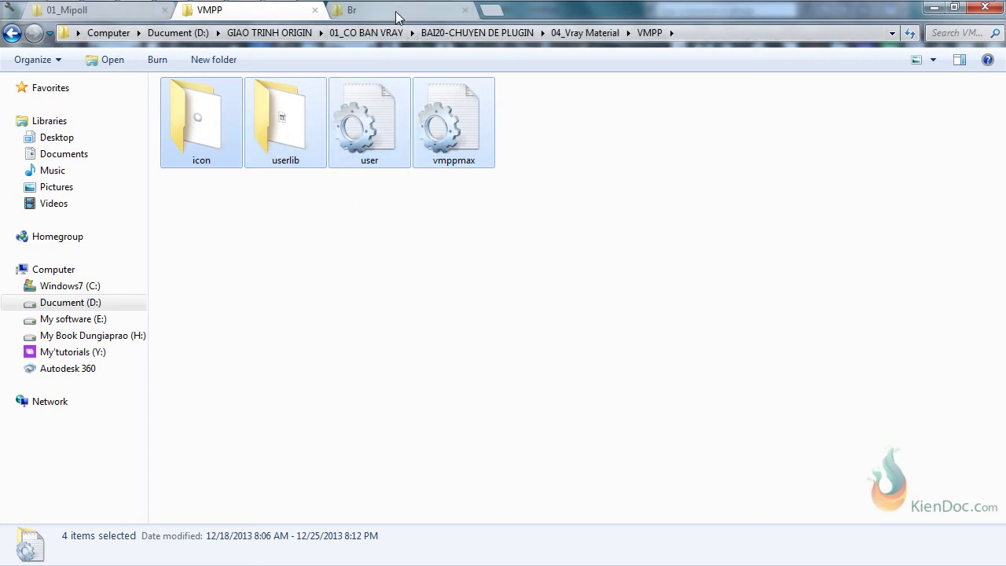
Open the VMPP folder on the C: drive in a new tab.
{"action": "left_click", "coordinate": [491, 10]}
{"action": "left_click", "coordinate": [75, 288]}
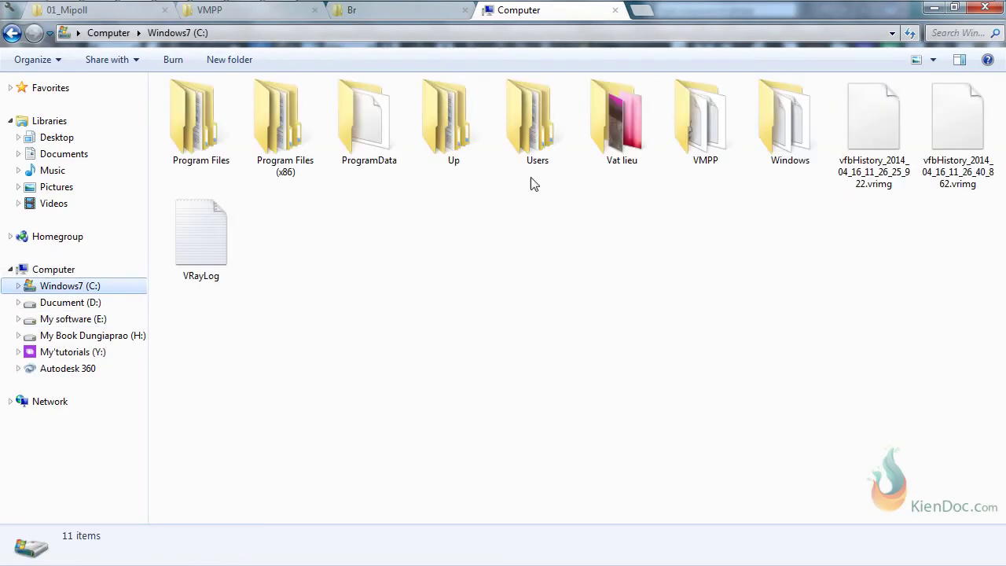
{"action": "double_click", "coordinate": [704, 120]}
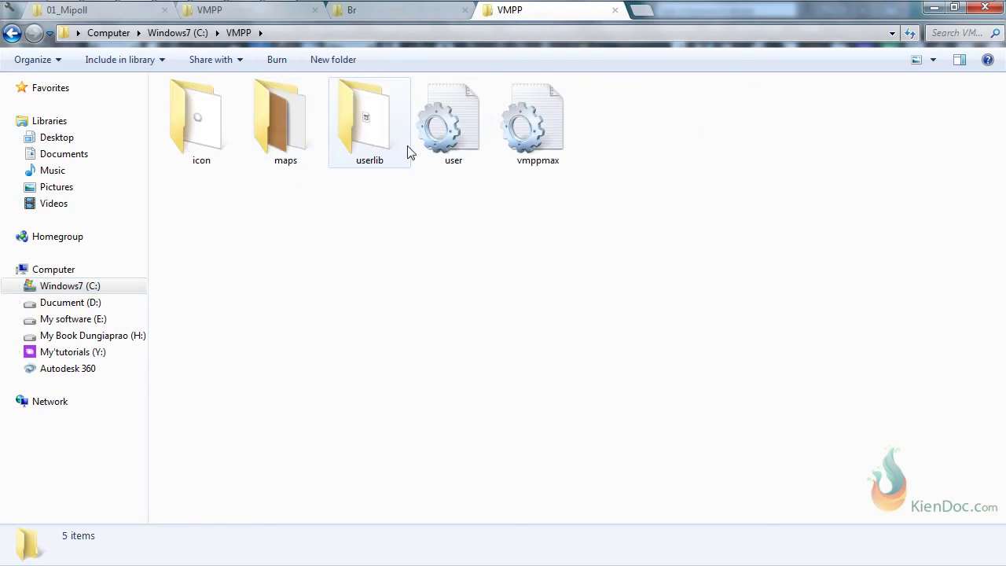
Paste the copied items into C:\VMPP, merging the existing folders and replacing all files with the same names.
{"action": "right_click", "coordinate": [493, 205]}
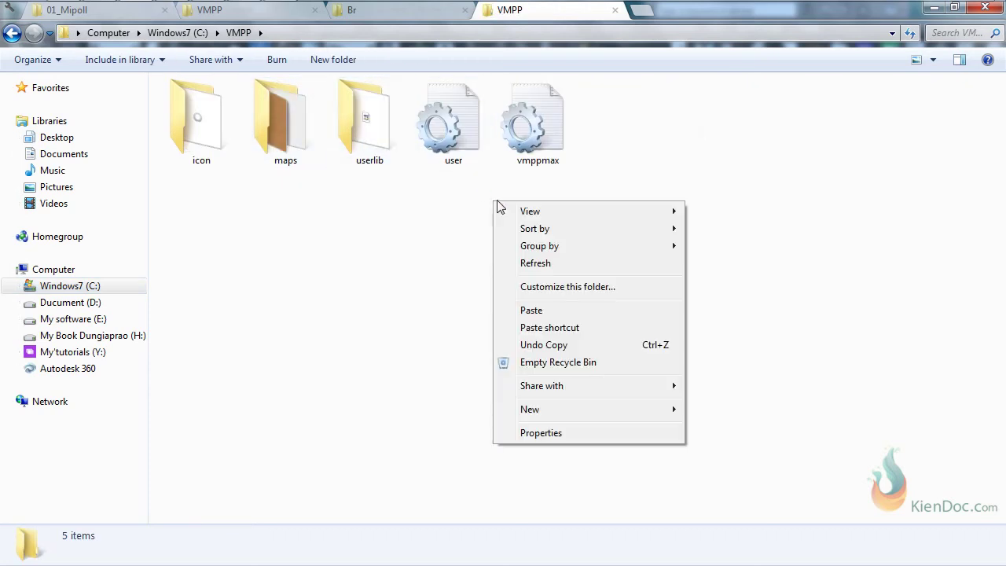
{"action": "left_click", "coordinate": [561, 311]}
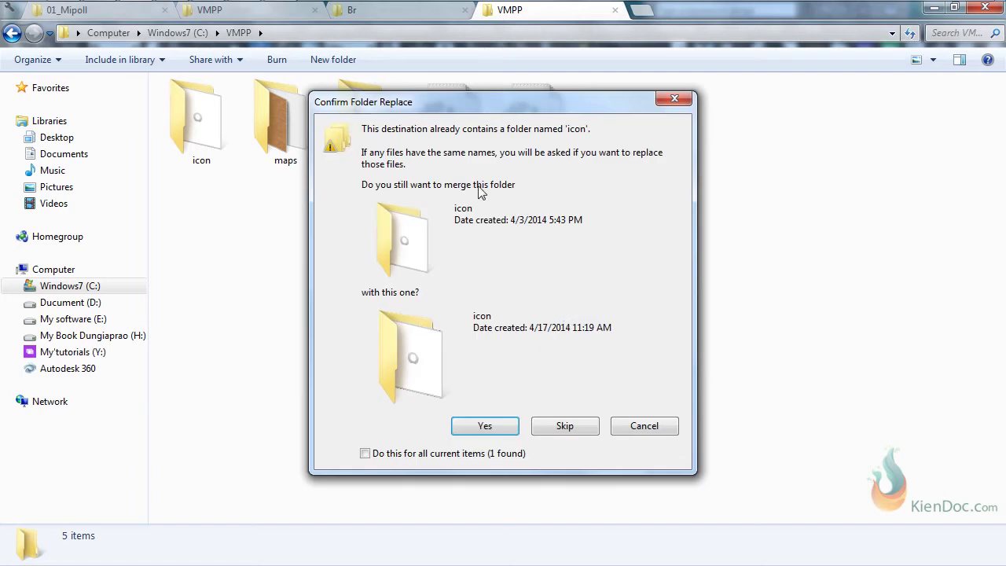
{"action": "left_click", "coordinate": [365, 453]}
{"action": "left_click", "coordinate": [467, 425]}
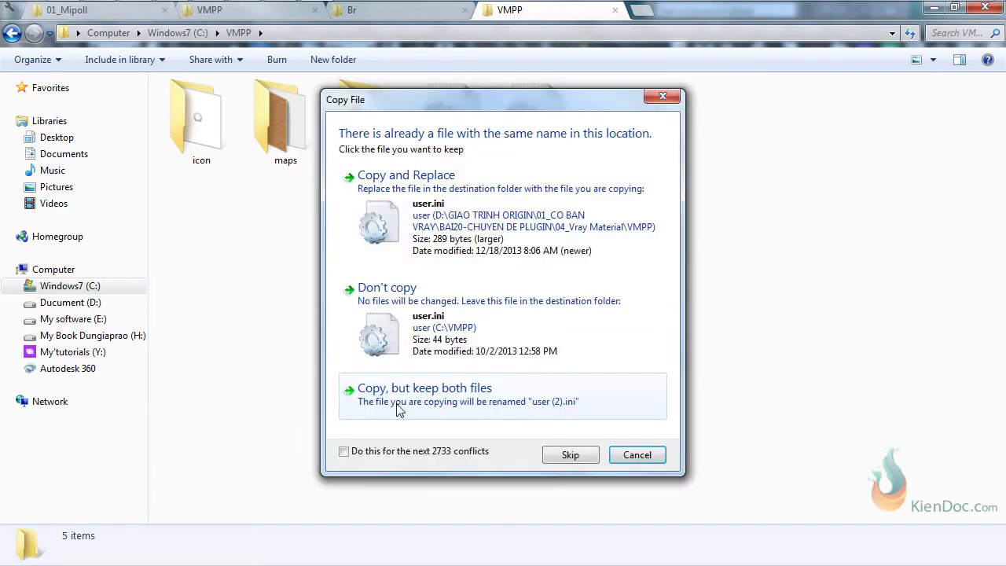
{"action": "left_click", "coordinate": [382, 455]}
{"action": "left_click", "coordinate": [350, 193]}
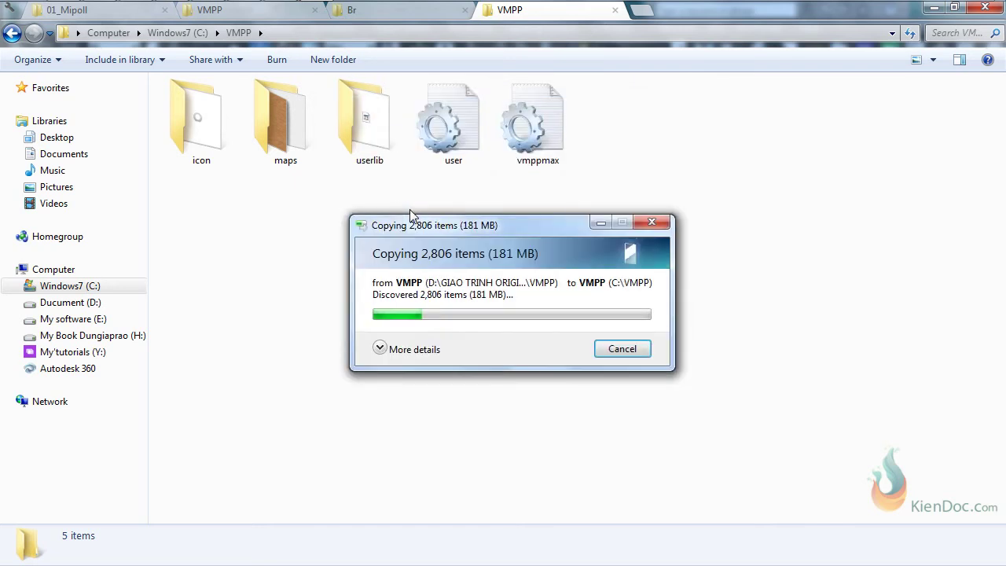
Copy all the files from the maps folder in 04_Vray Material.
{"action": "double_click", "coordinate": [278, 135]}
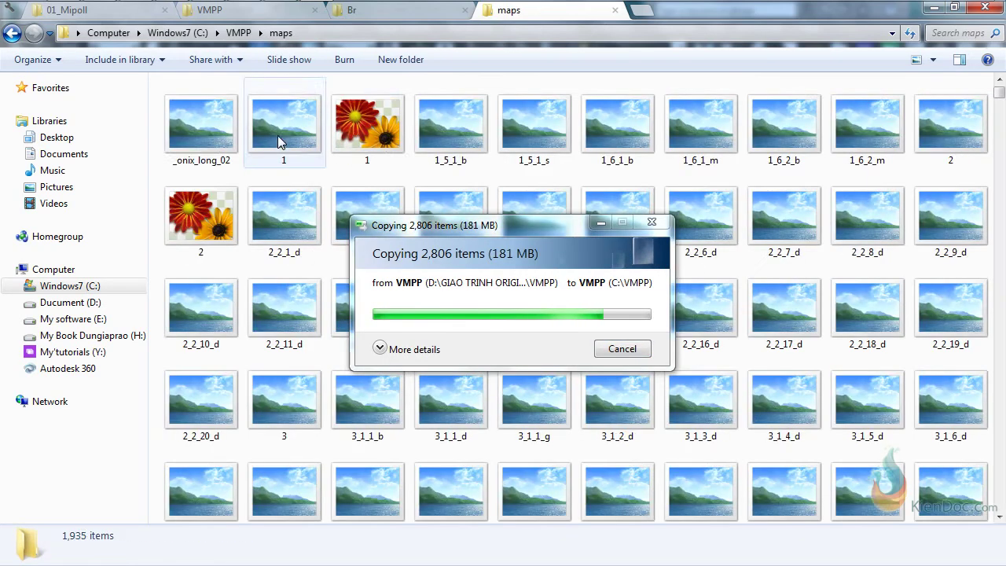
{"action": "left_click", "coordinate": [258, 11]}
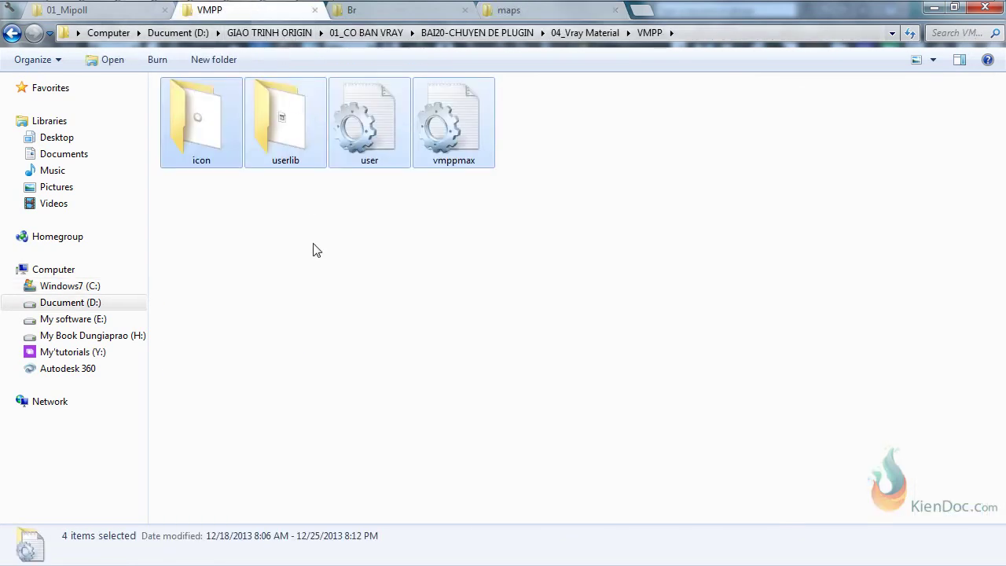
{"action": "left_click", "coordinate": [11, 34]}
{"action": "double_click", "coordinate": [206, 140]}
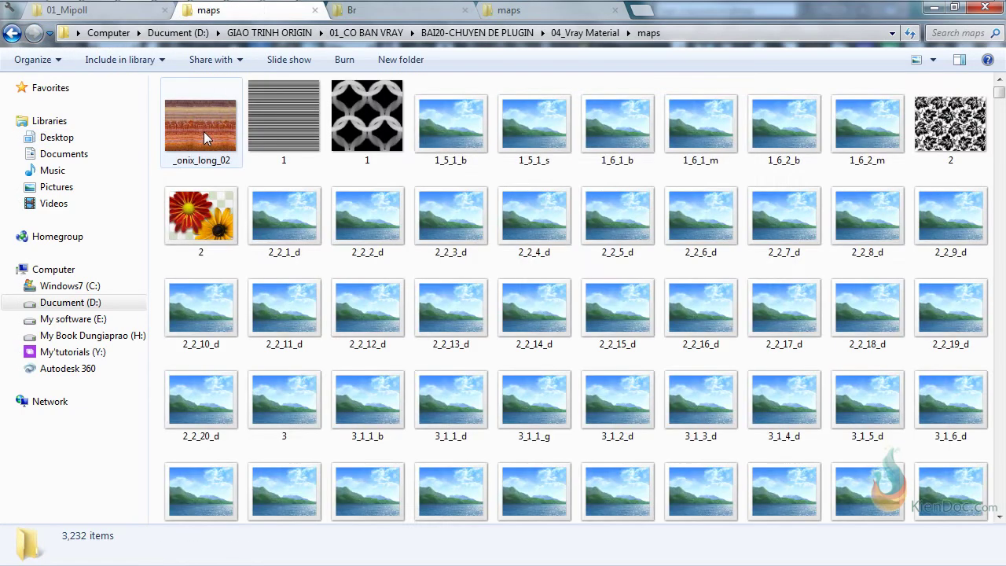
{"action": "left_click", "coordinate": [62, 62]}
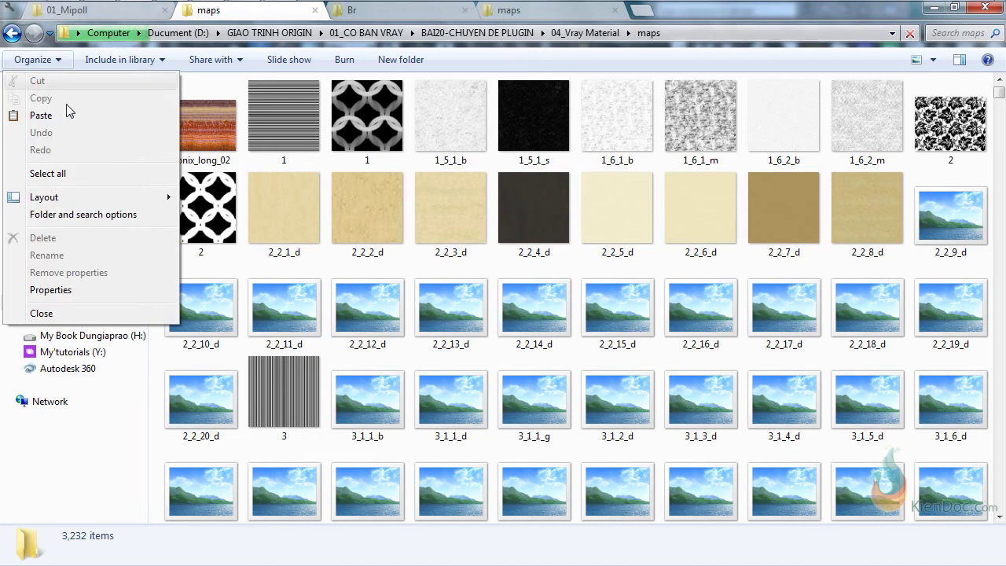
{"action": "left_click", "coordinate": [75, 183]}
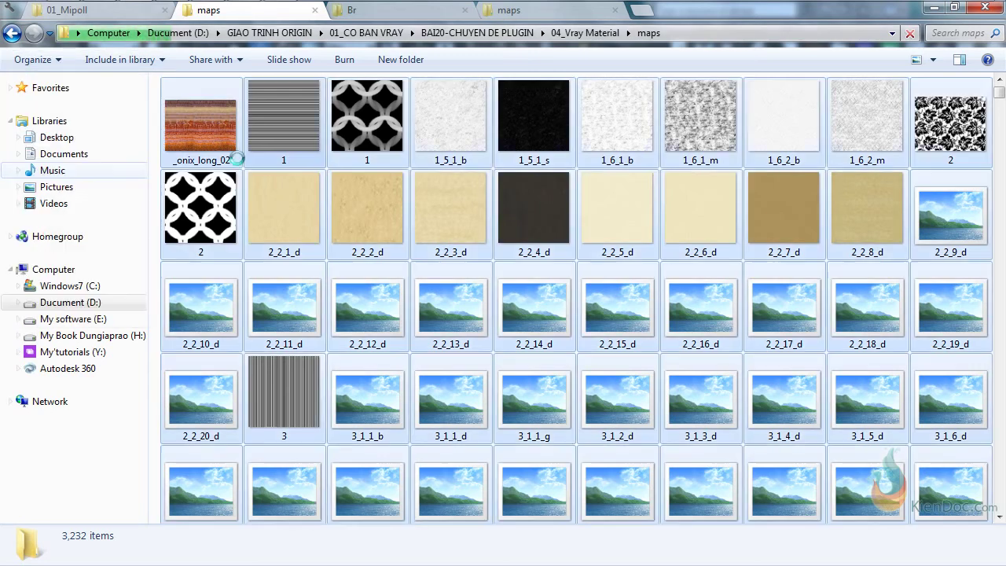
{"action": "right_click", "coordinate": [285, 136]}
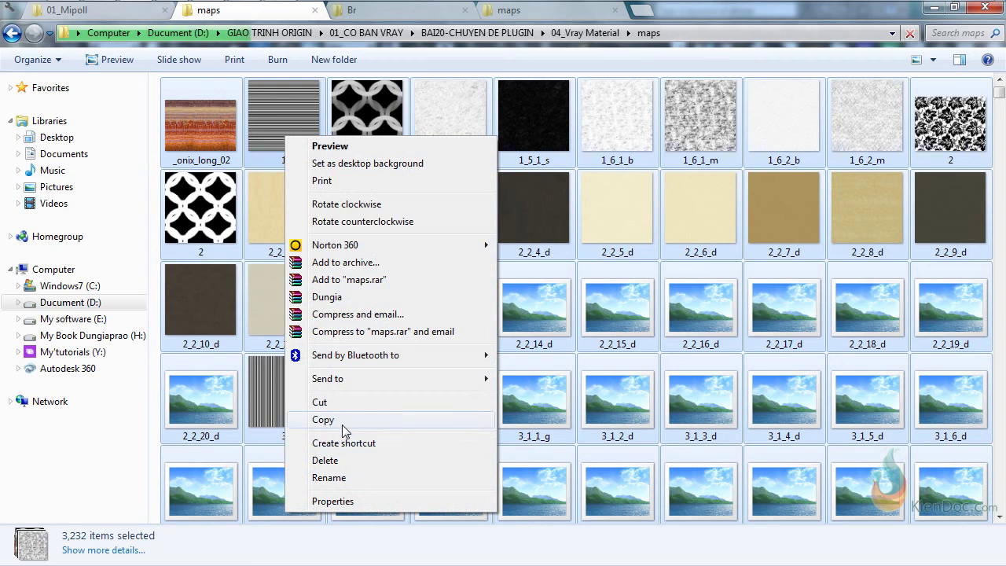
{"action": "left_click", "coordinate": [342, 421]}
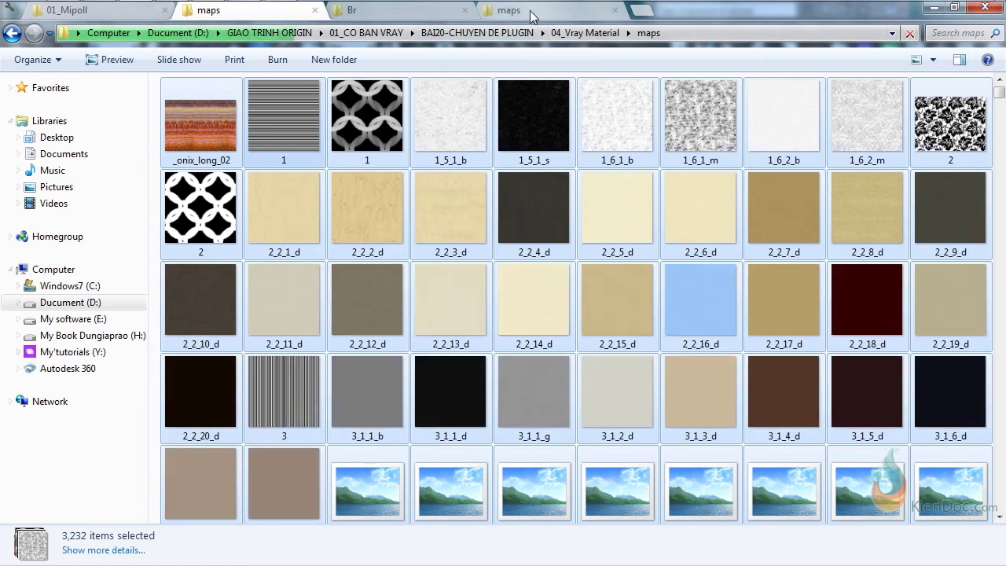
Paste the copied map files into C:\VMPP\maps, replacing all files with the same names, and close that folder's tab.
{"action": "left_click", "coordinate": [531, 16]}
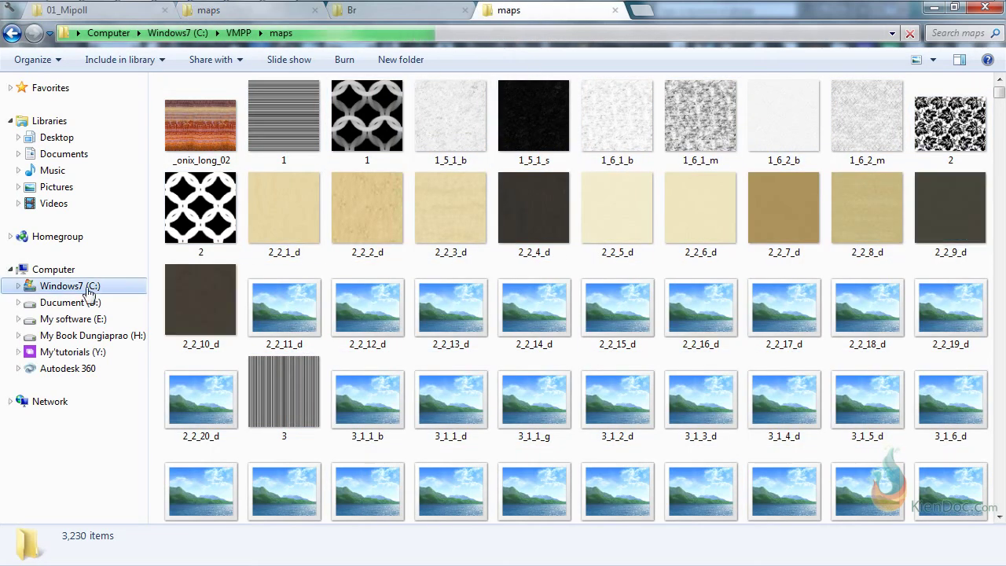
{"action": "left_click", "coordinate": [89, 293]}
{"action": "double_click", "coordinate": [707, 106]}
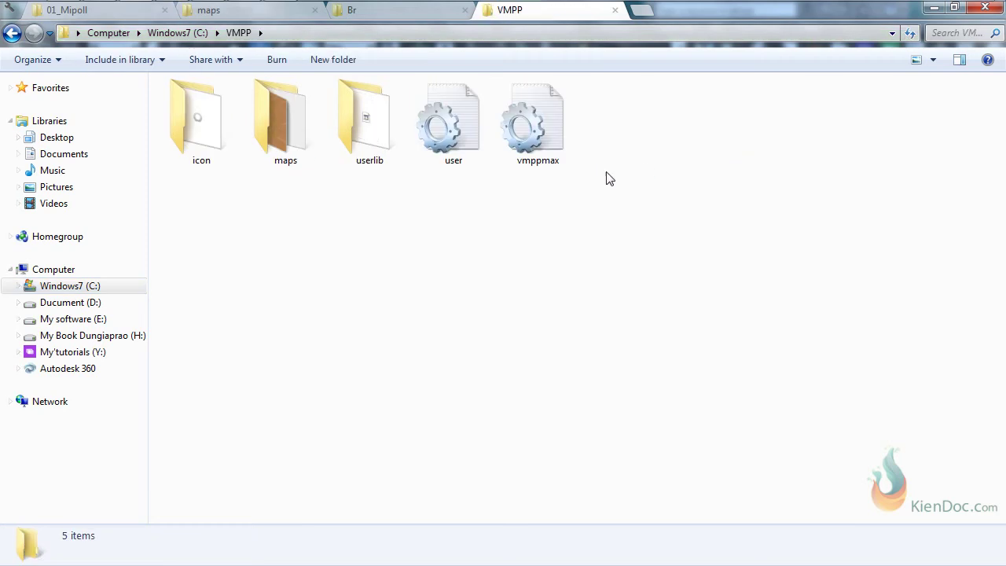
{"action": "double_click", "coordinate": [281, 130]}
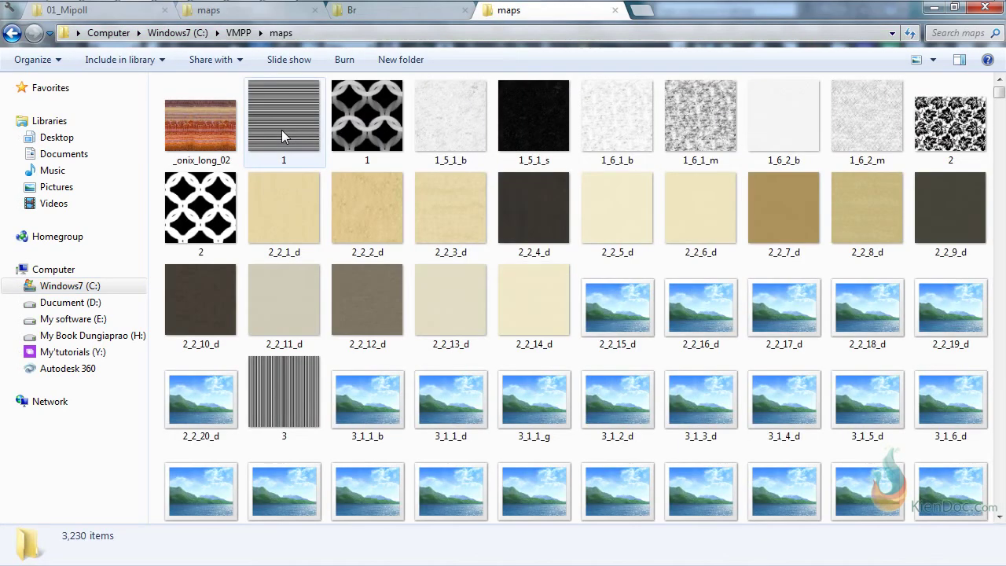
{"action": "right_click", "coordinate": [411, 257]}
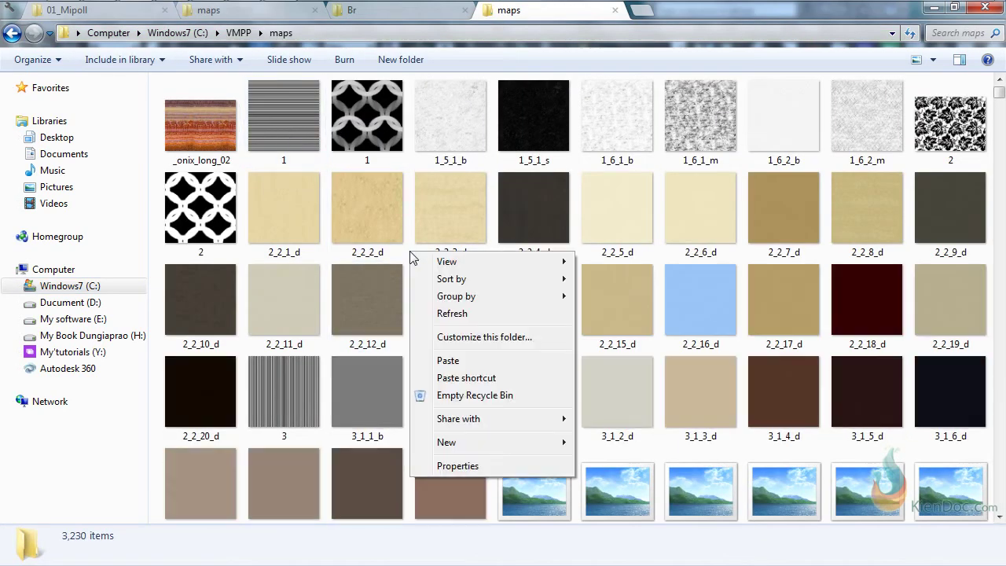
{"action": "left_click", "coordinate": [476, 359]}
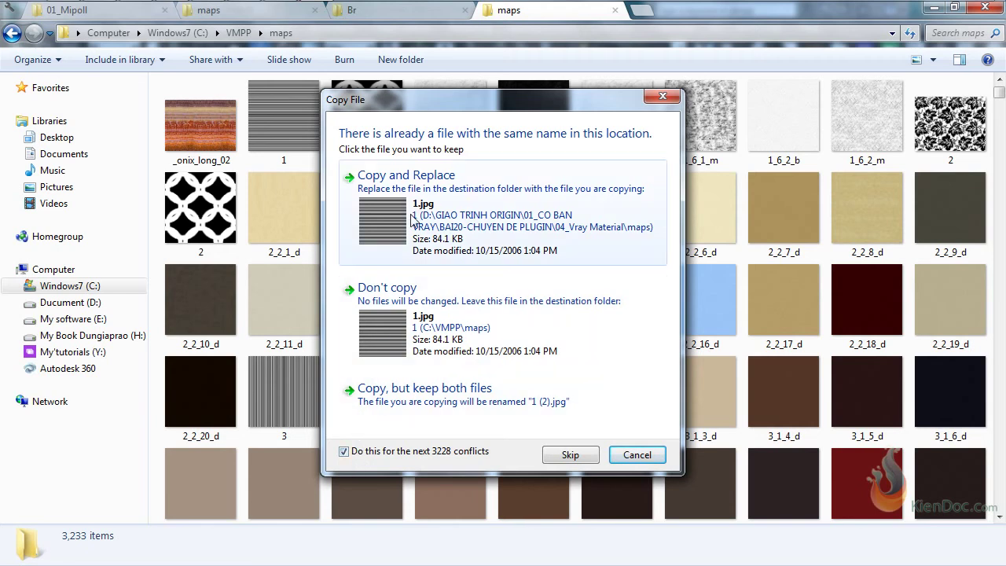
{"action": "left_click", "coordinate": [443, 206]}
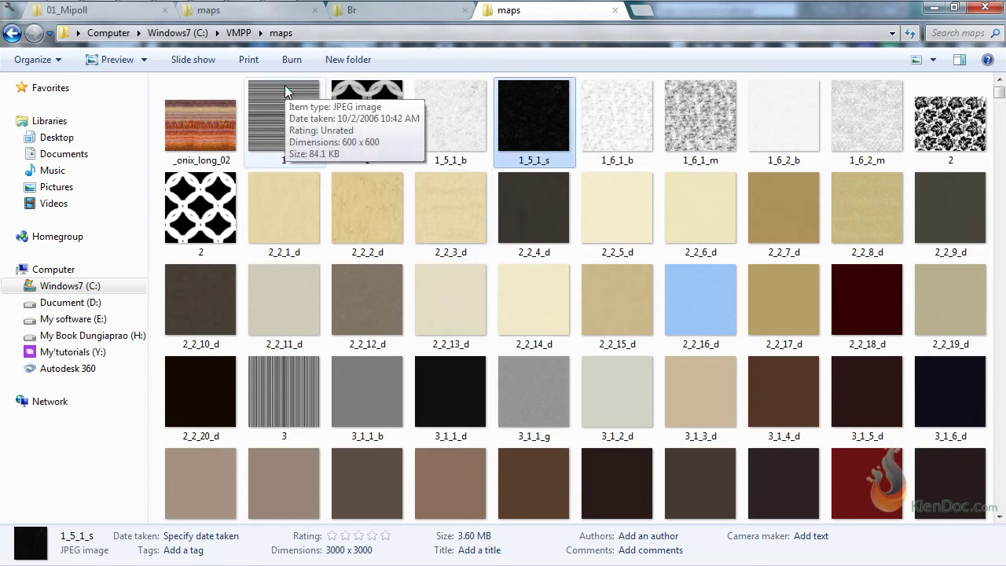
{"action": "left_click", "coordinate": [615, 10]}
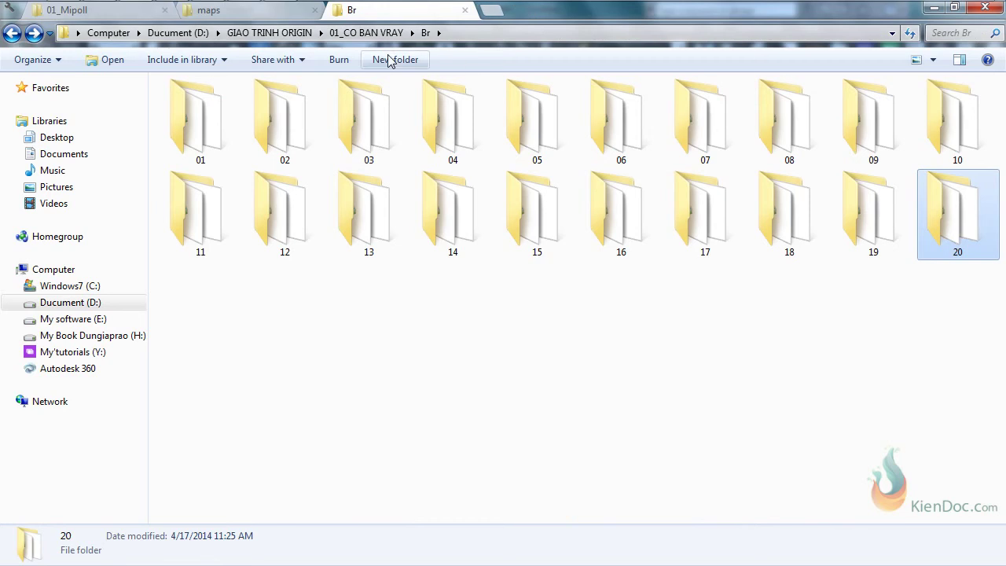
Return the source maps tab to the 04_Vray Material folder and clear the selection.
{"action": "left_click", "coordinate": [257, 14]}
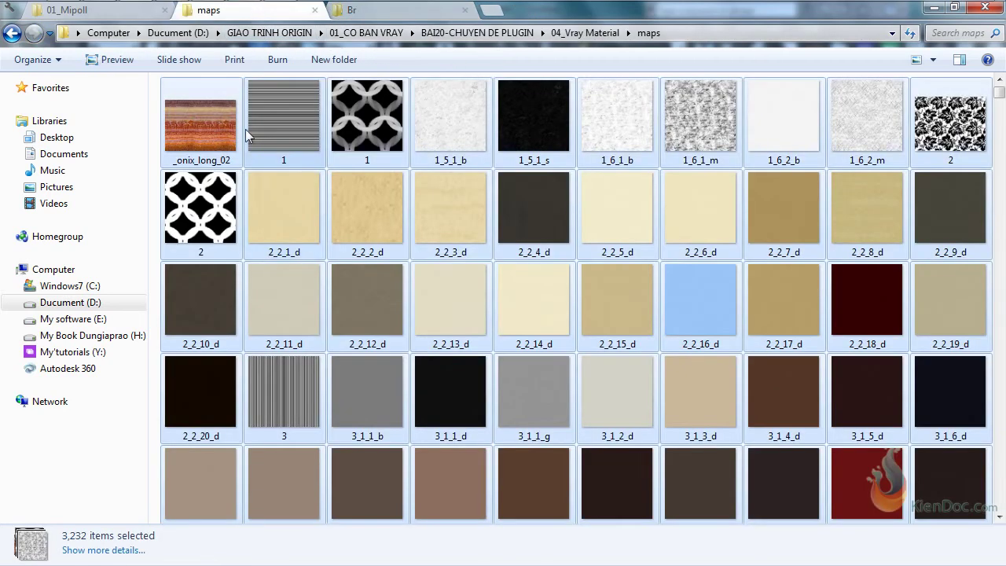
{"action": "left_click", "coordinate": [11, 35]}
{"action": "left_click", "coordinate": [424, 271]}
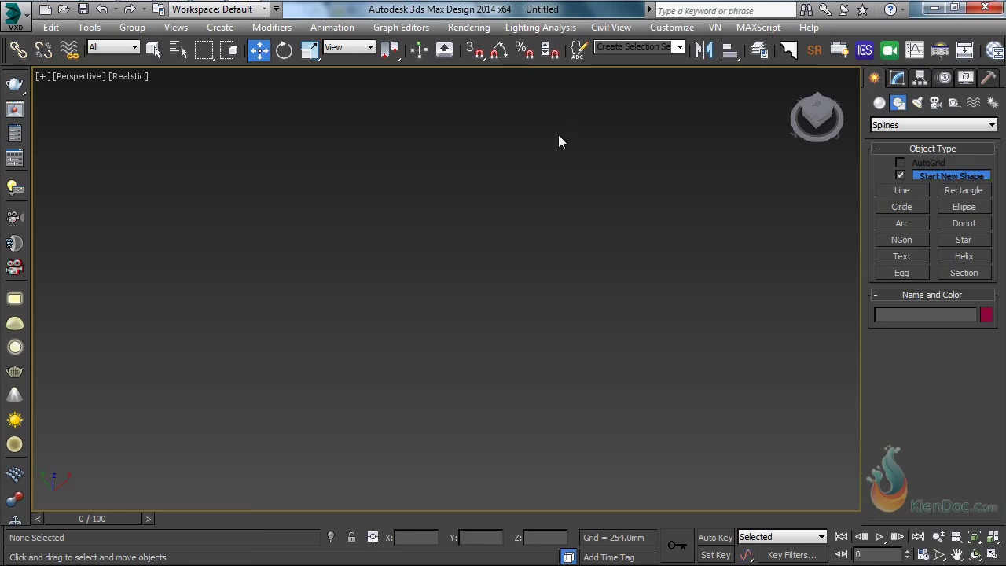
Switch to 3ds Max Design 2014 and open the toolbar settings of Customize User Interface.
{"action": "left_click", "coordinate": [672, 28]}
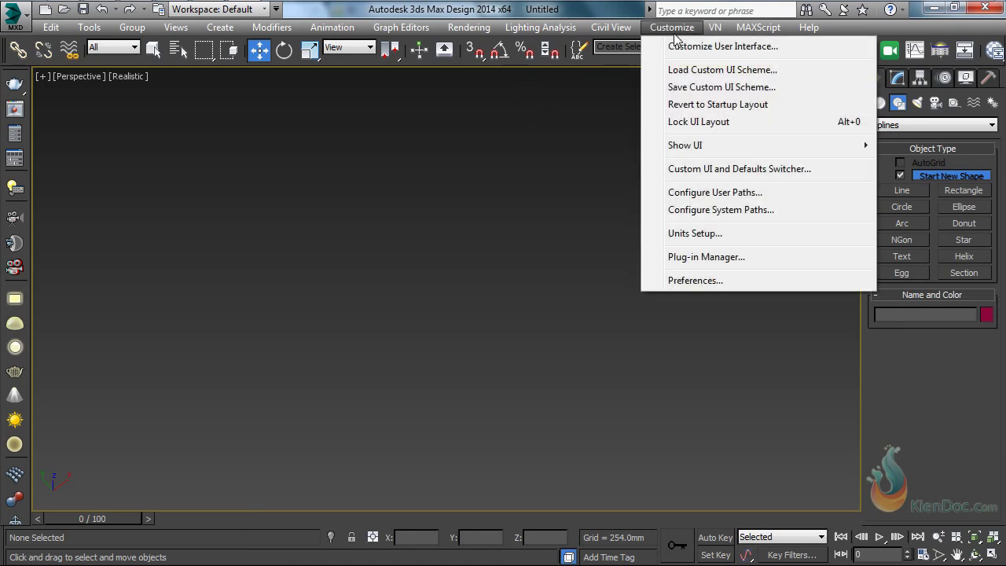
{"action": "left_click", "coordinate": [674, 44]}
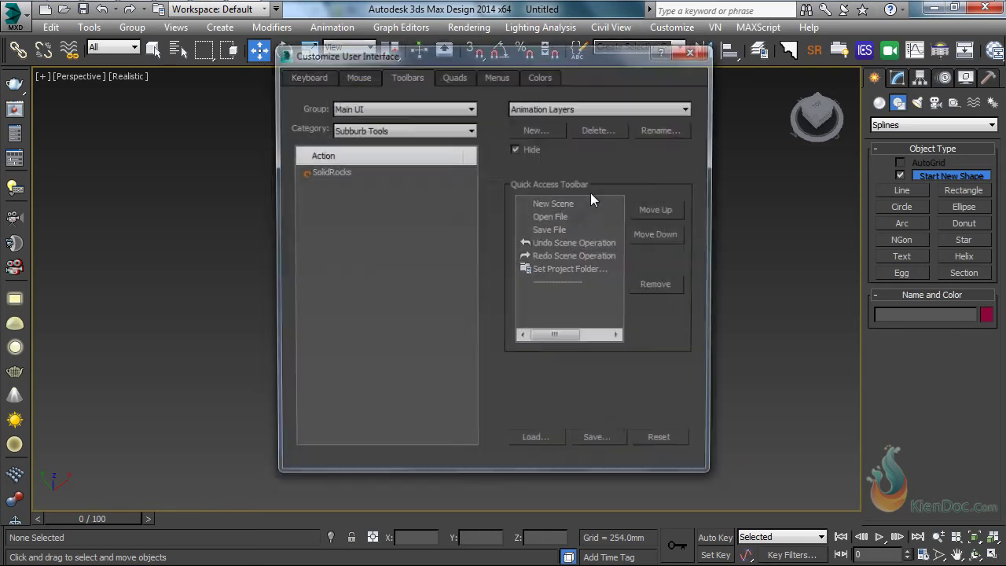
{"action": "left_click", "coordinate": [307, 75]}
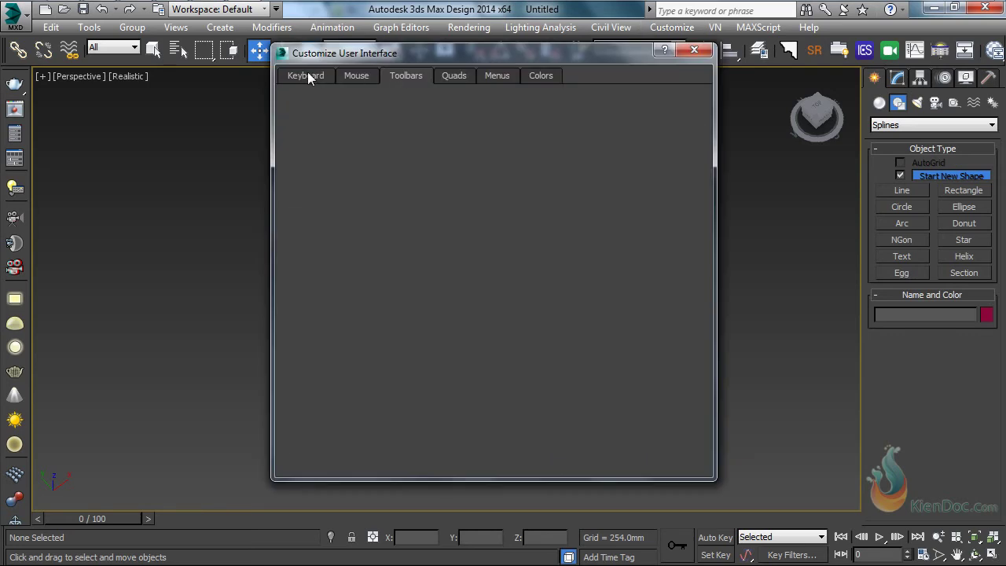
{"action": "left_click", "coordinate": [355, 76]}
{"action": "left_click", "coordinate": [402, 75]}
Look through the VRay category of toolbar actions for the material presets command.
{"action": "left_click", "coordinate": [424, 130]}
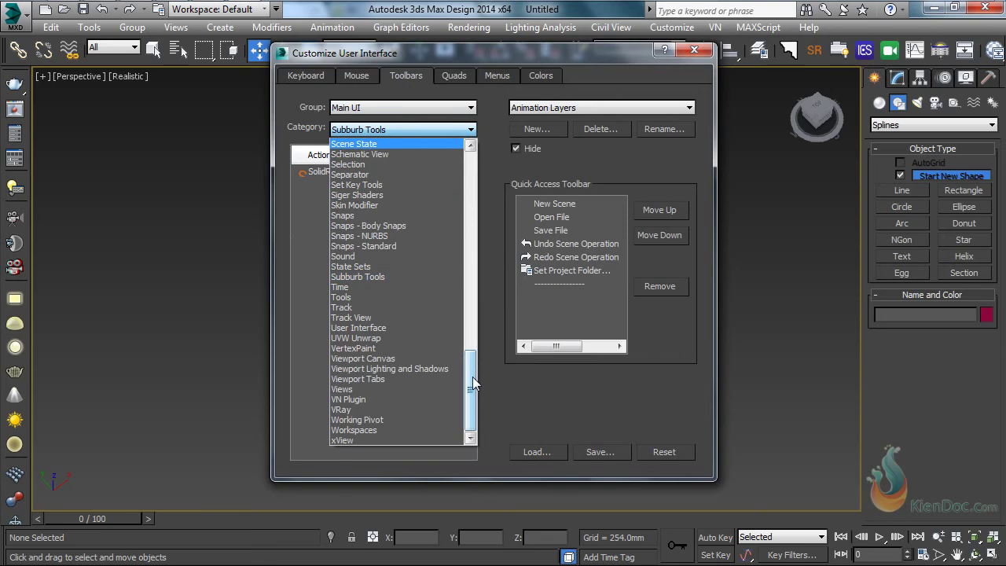
{"action": "left_click", "coordinate": [352, 409]}
{"action": "left_click_drag", "start_coordinate": [470, 210], "coordinate": [395, 207]}
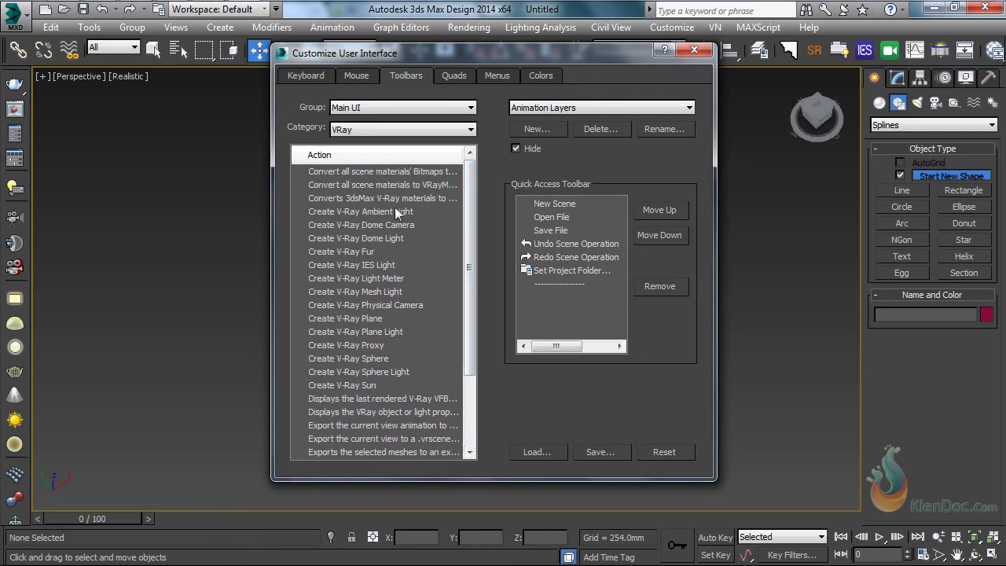
{"action": "left_click", "coordinate": [317, 197]}
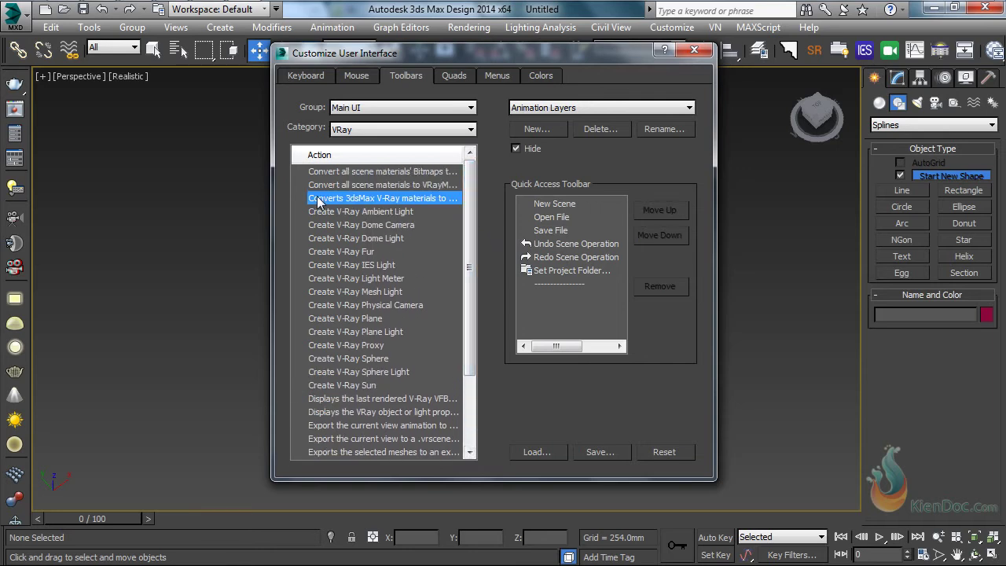
Set the toolbar action category to All Commands and locate the V-Ray commands in the action list.
{"action": "left_click", "coordinate": [416, 130]}
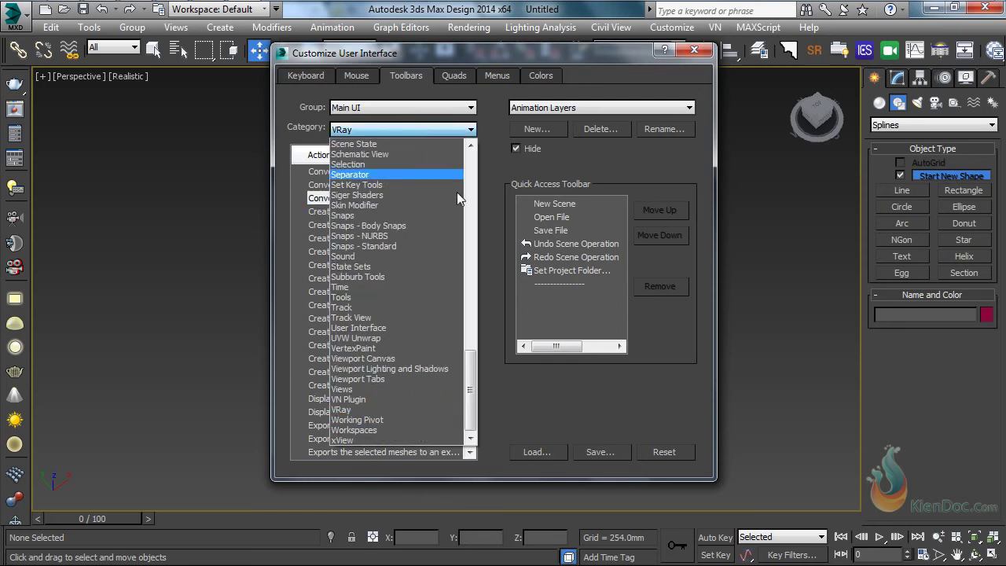
{"action": "left_click_drag", "start_coordinate": [470, 363], "coordinate": [482, 162]}
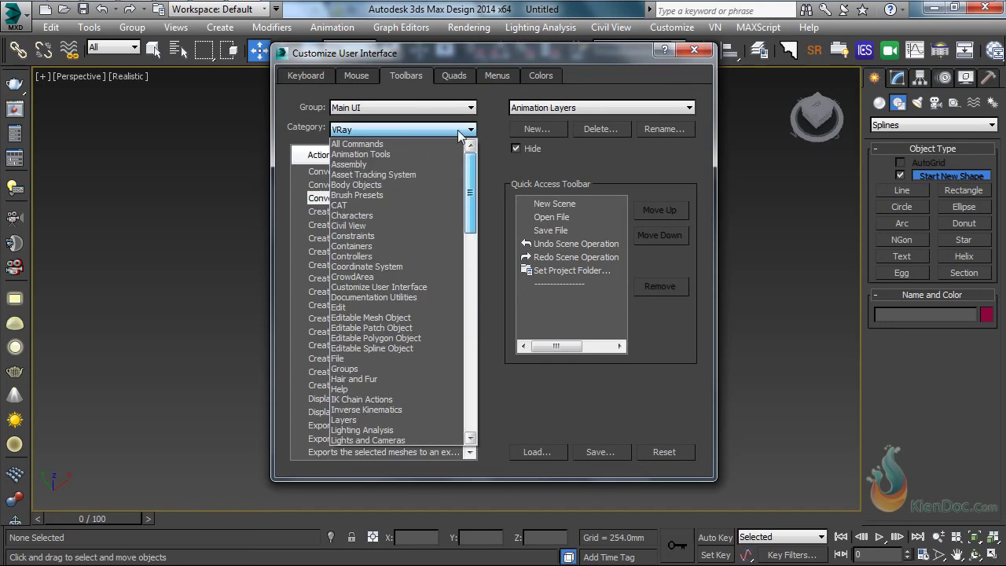
{"action": "left_click", "coordinate": [358, 143]}
{"action": "left_click", "coordinate": [354, 251]}
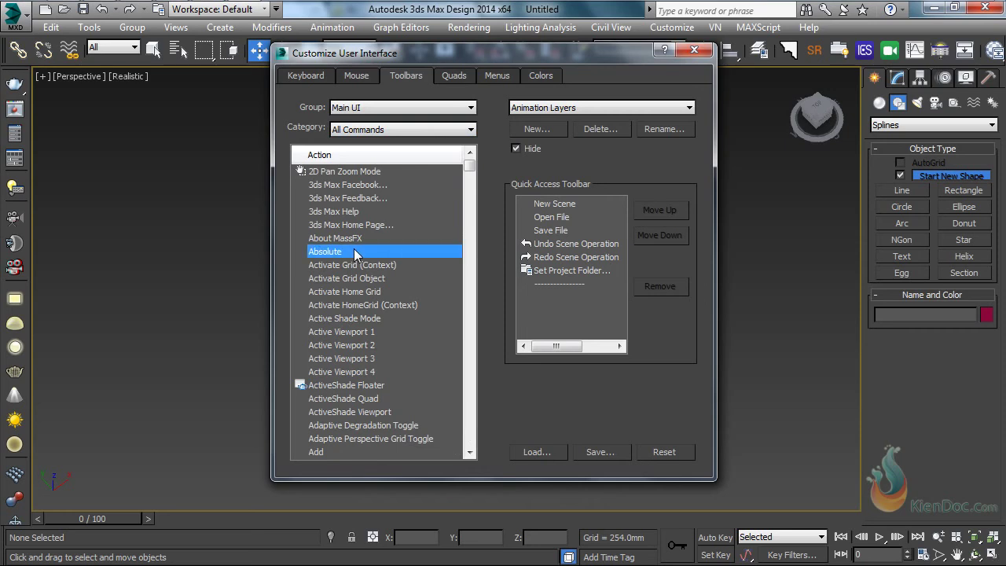
{"action": "key", "text": "v"}
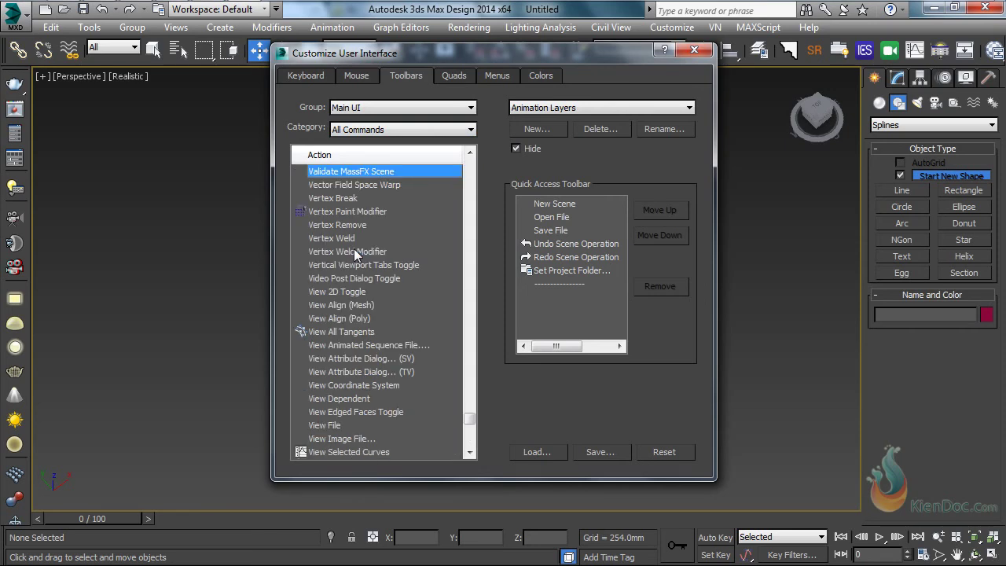
{"action": "key", "text": "v"}
{"action": "key", "text": "n"}
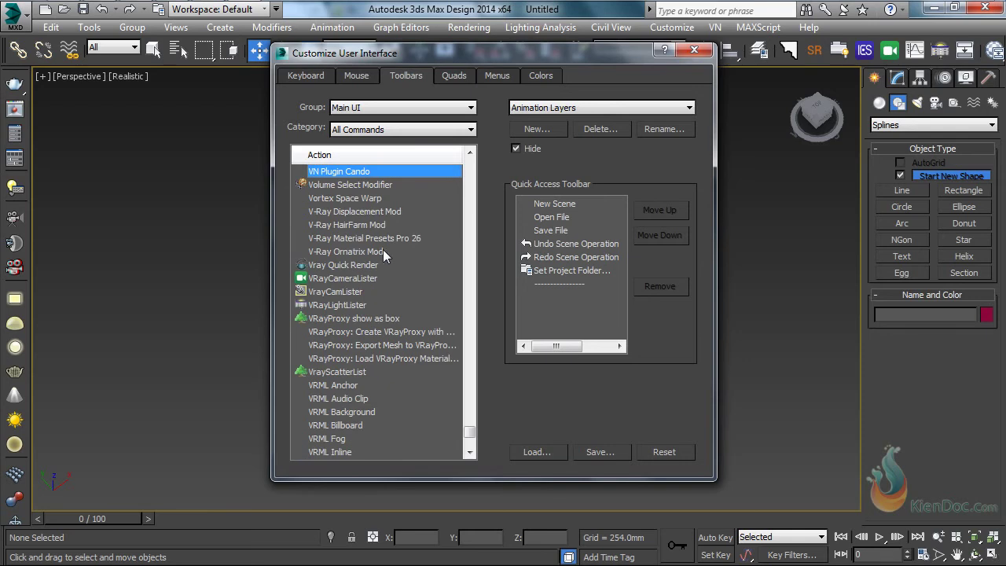
Add the V-Ray Material Presets Pro 26 action to the main toolbar beside the SR button, and close the customization dialog.
{"action": "left_click", "coordinate": [370, 238]}
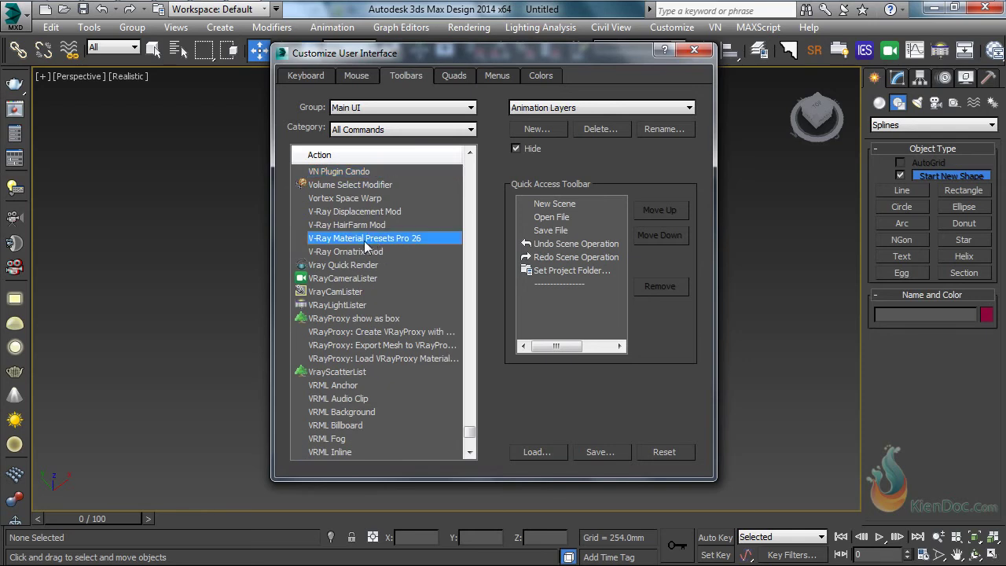
{"action": "left_click_drag", "start_coordinate": [552, 244], "coordinate": [828, 56]}
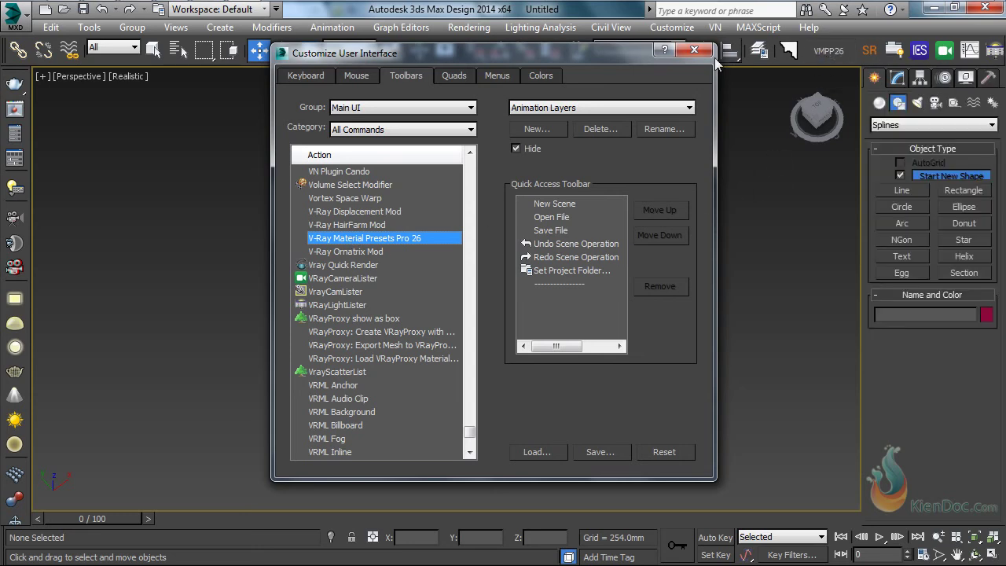
{"action": "left_click", "coordinate": [694, 50]}
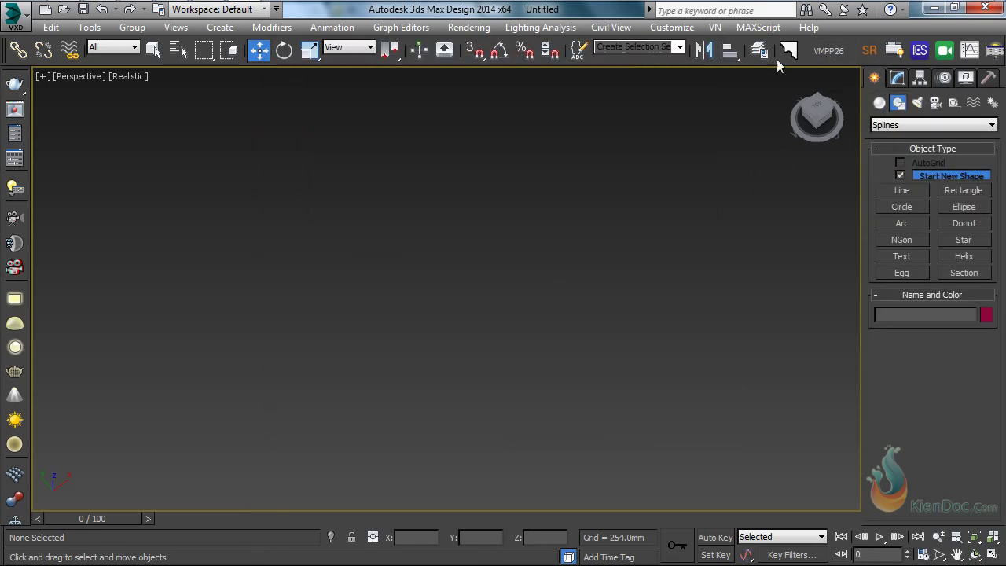
Launch V-Ray Material Presets Pro with VMPP26, move its window higher, and show the Jewelry presets of the METAL library.
{"action": "left_click", "coordinate": [828, 52]}
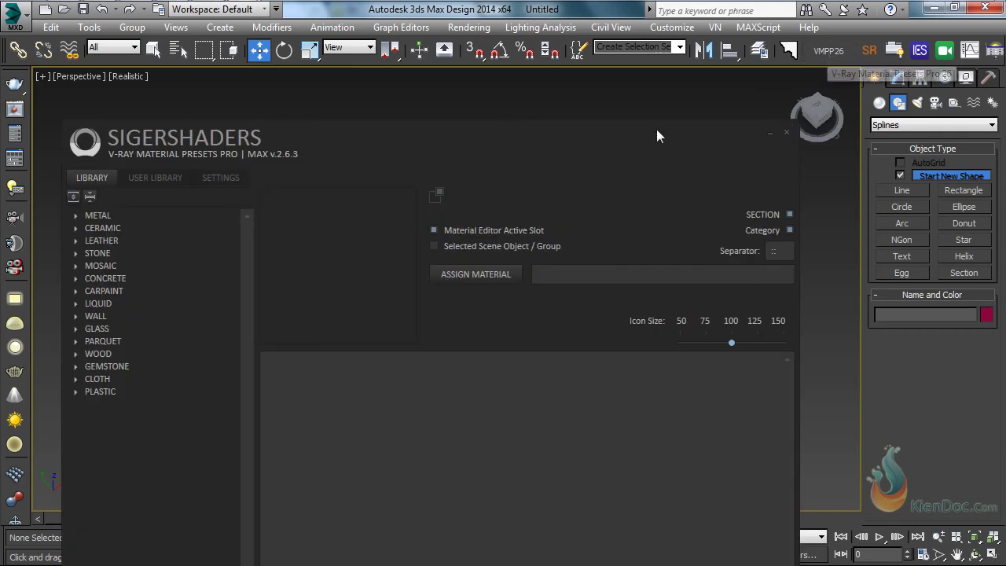
{"action": "left_click_drag", "start_coordinate": [446, 143], "coordinate": [434, 42]}
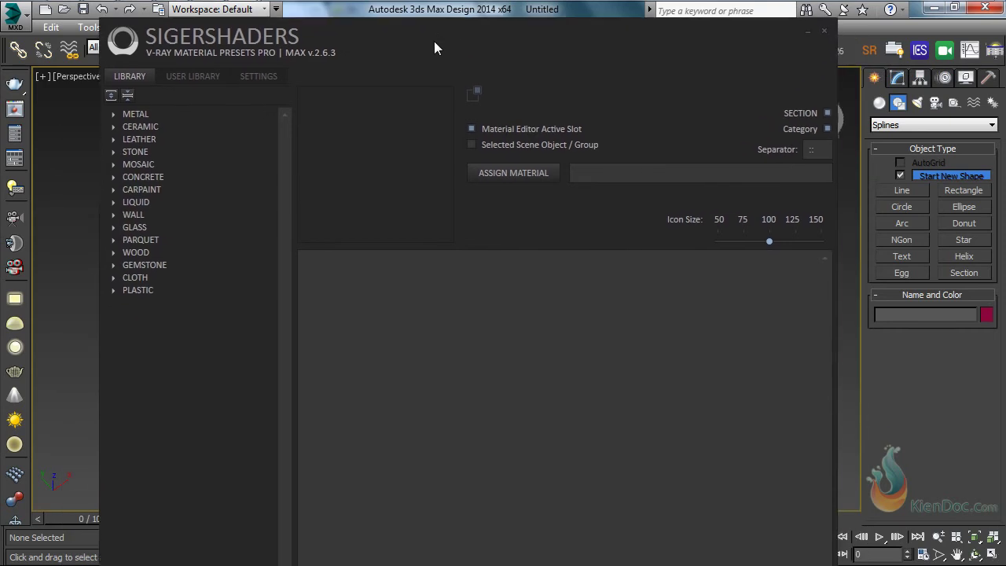
{"action": "left_click", "coordinate": [106, 110]}
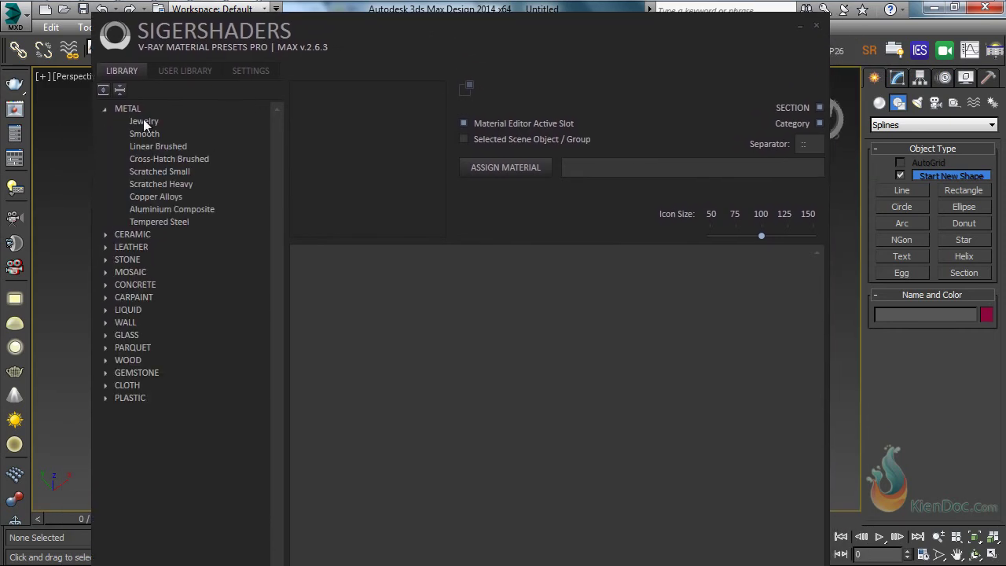
{"action": "left_click", "coordinate": [144, 121]}
Preview several Jewelry presets, assign 18k White Gold to the active Material Editor slot, and move the preset window lower.
{"action": "left_click", "coordinate": [343, 283]}
{"action": "left_click", "coordinate": [425, 282]}
{"action": "left_click", "coordinate": [505, 284]}
{"action": "left_click", "coordinate": [780, 295]}
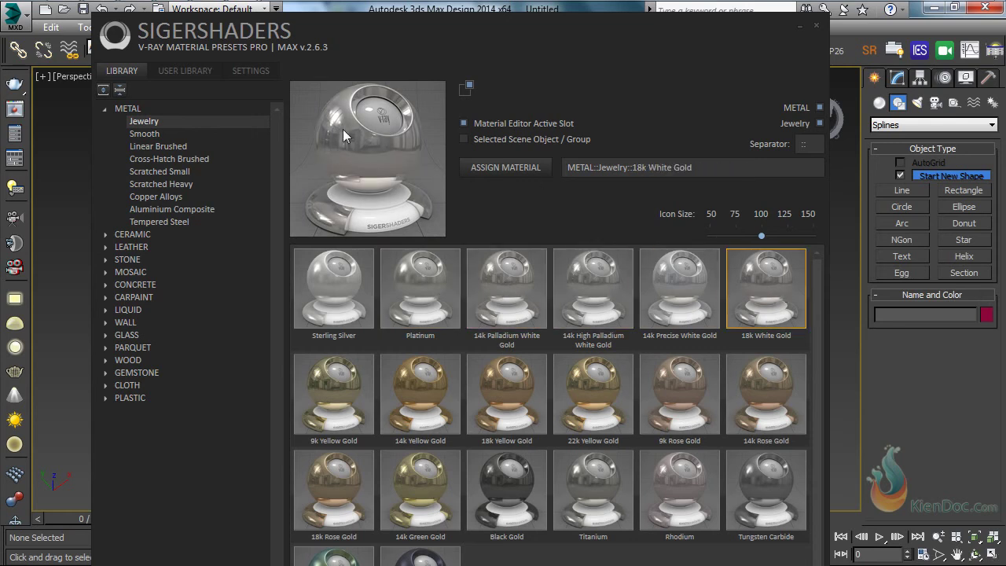
{"action": "left_click", "coordinate": [494, 168]}
{"action": "left_click_drag", "start_coordinate": [757, 48], "coordinate": [785, 151]}
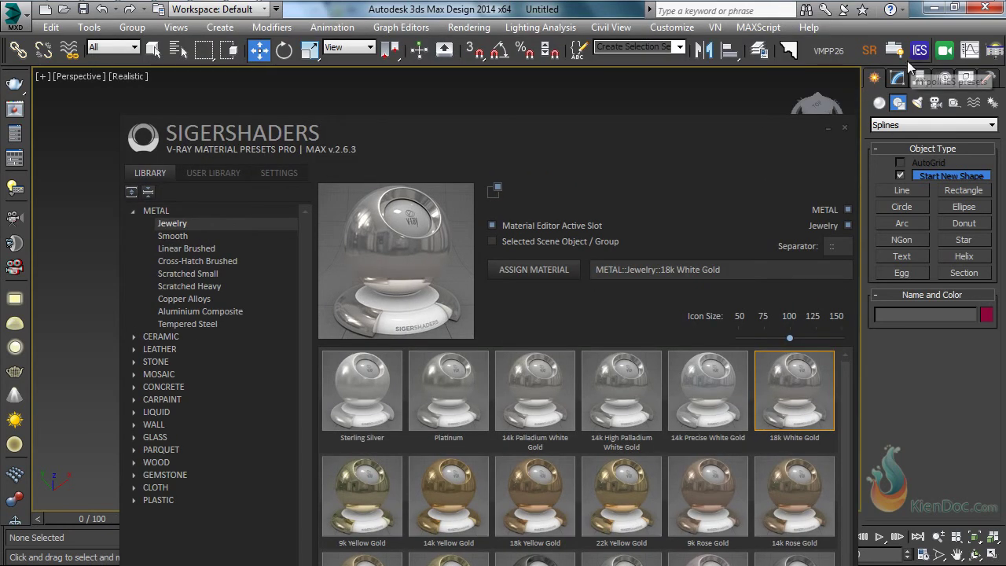
Open the Slate Material Editor and expand the Sample Slots group in its material browser.
{"action": "left_click_drag", "start_coordinate": [911, 66], "coordinate": [856, 66]}
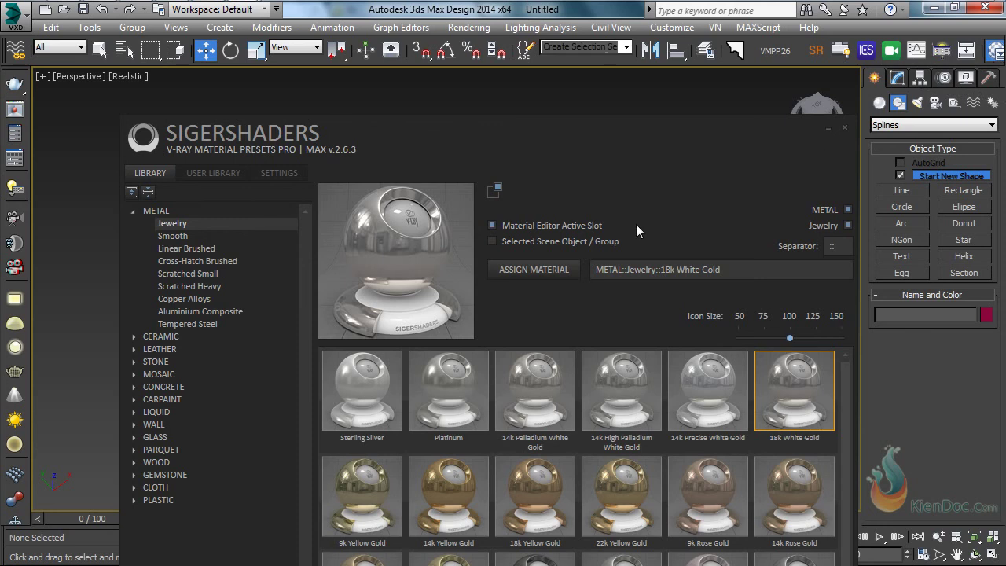
{"action": "key", "text": "m"}
{"action": "left_click_drag", "start_coordinate": [509, 108], "coordinate": [444, 73]}
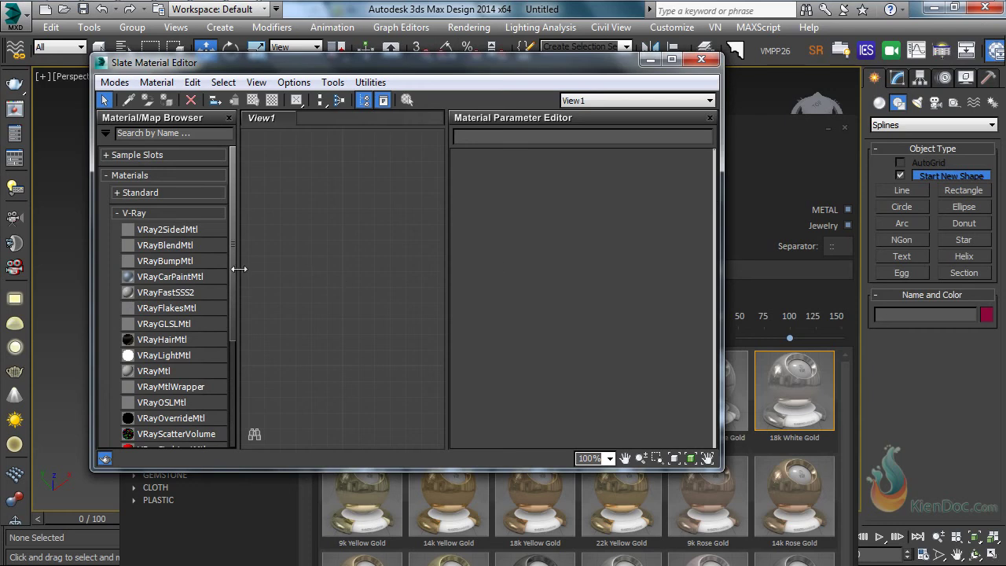
{"action": "left_click_drag", "start_coordinate": [234, 270], "coordinate": [232, 390]}
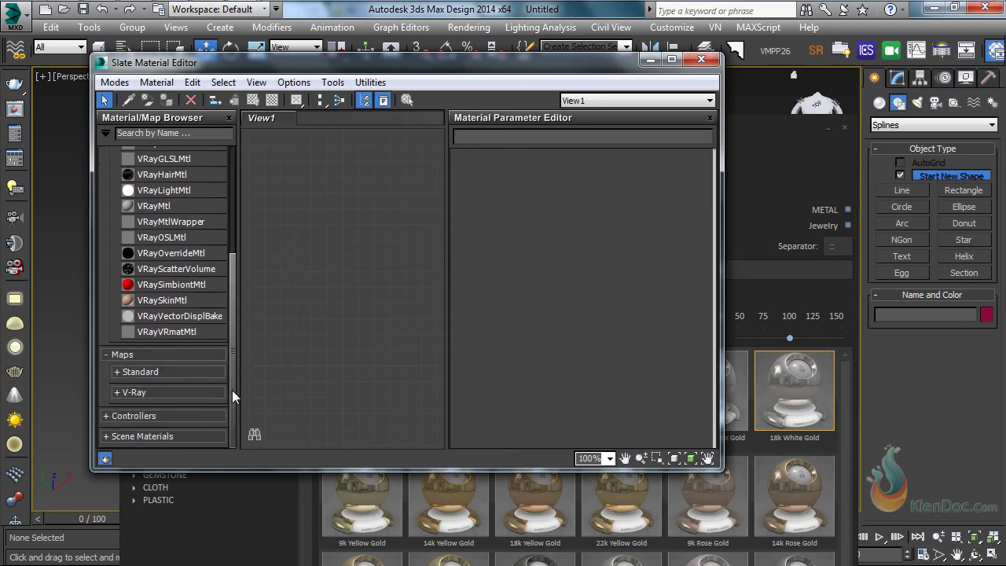
{"action": "left_click_drag", "start_coordinate": [233, 347], "coordinate": [177, 161]}
{"action": "left_click", "coordinate": [110, 158]}
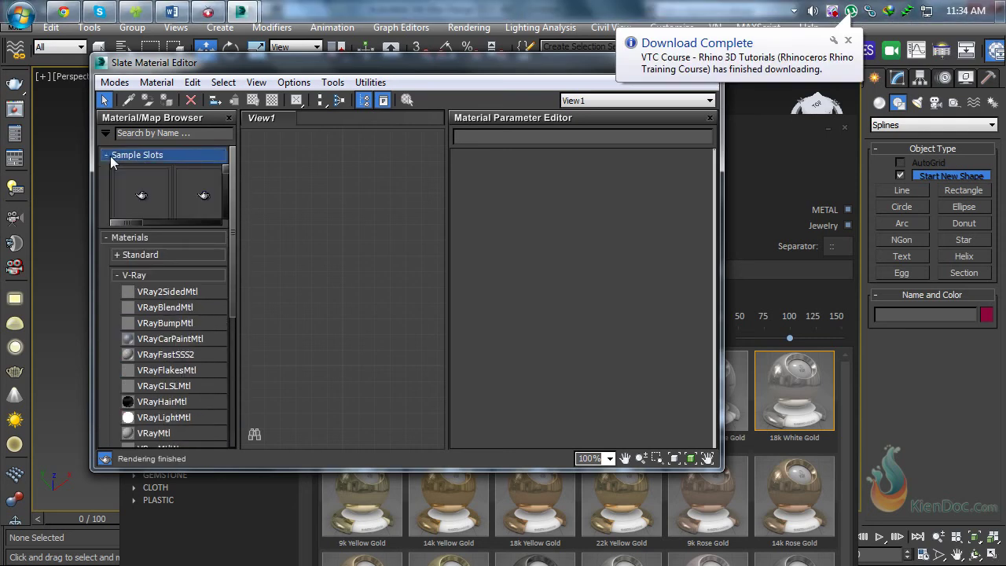
{"action": "left_click", "coordinate": [848, 40]}
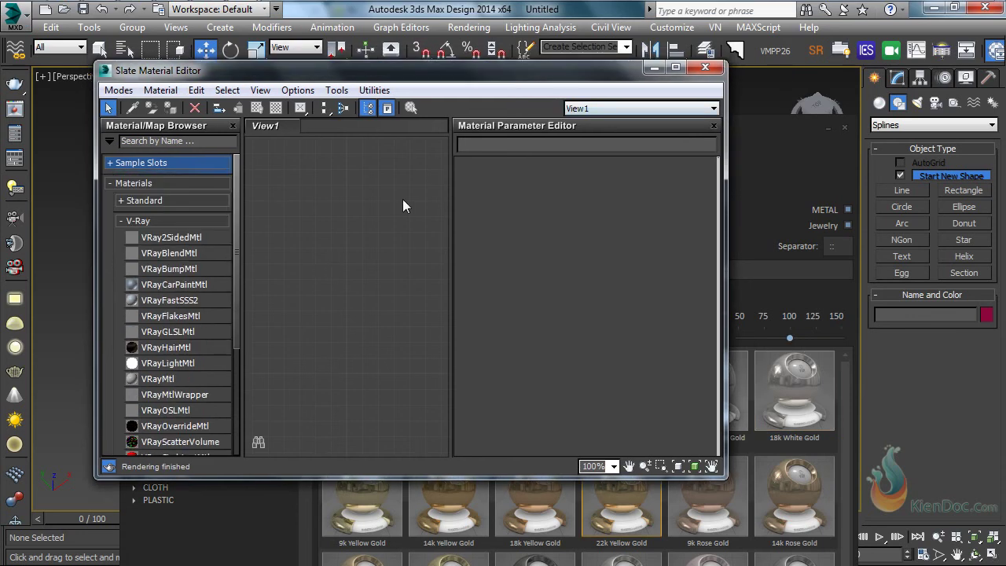
{"action": "left_click", "coordinate": [184, 165]}
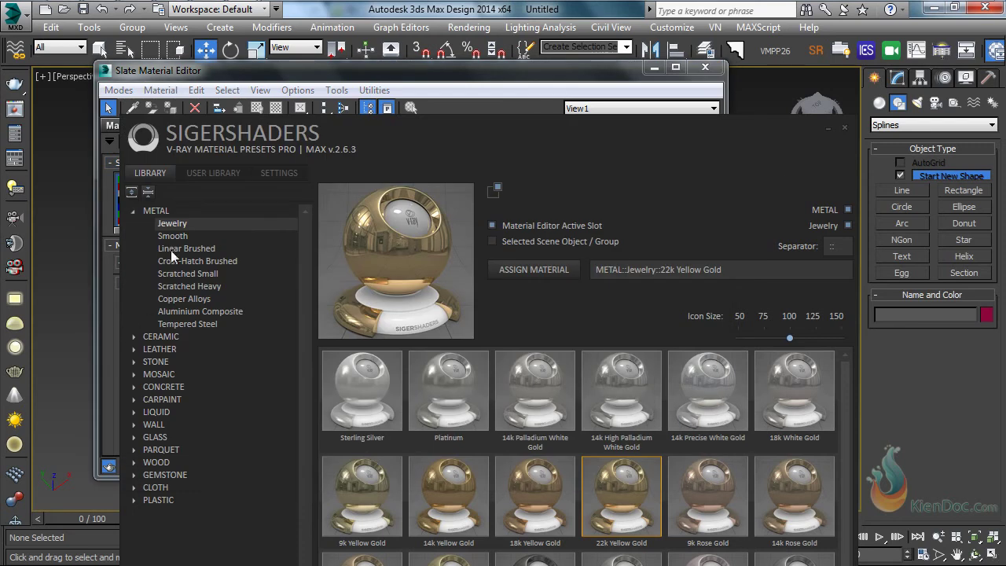
Assign the Oak Polished preset from the WOOD Fine category to the active Material Editor slot.
{"action": "left_click", "coordinate": [134, 212]}
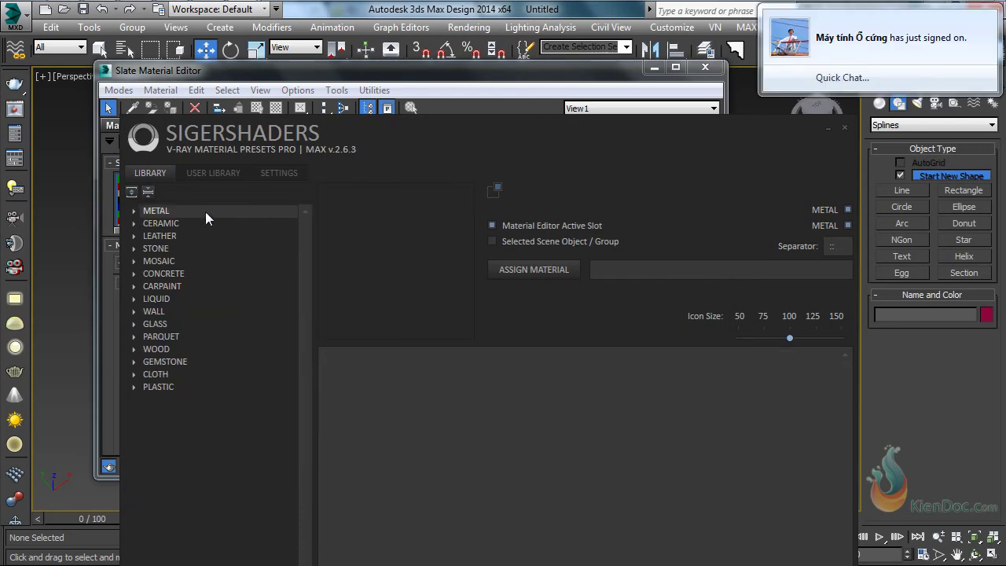
{"action": "left_click", "coordinate": [988, 17]}
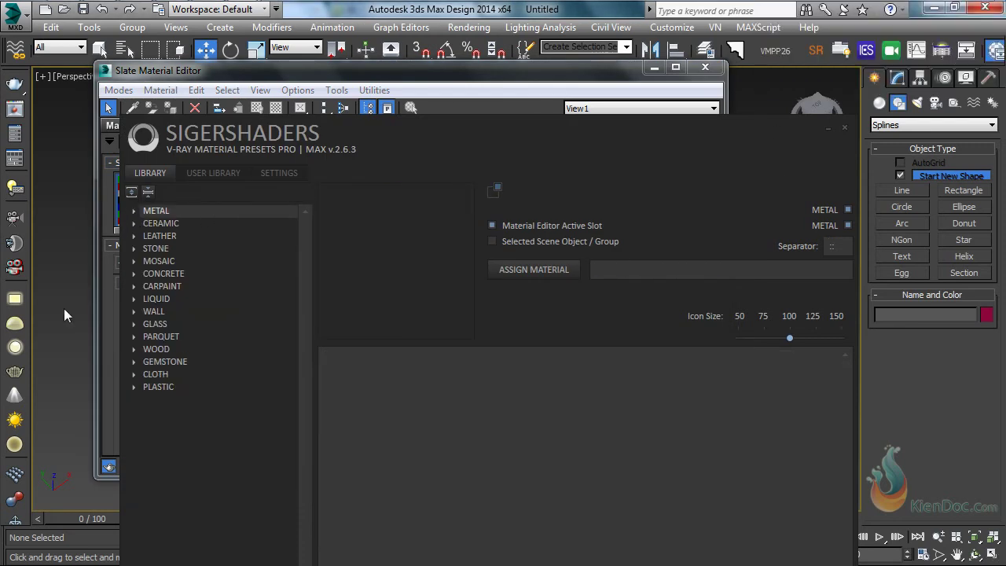
{"action": "left_click", "coordinate": [133, 350]}
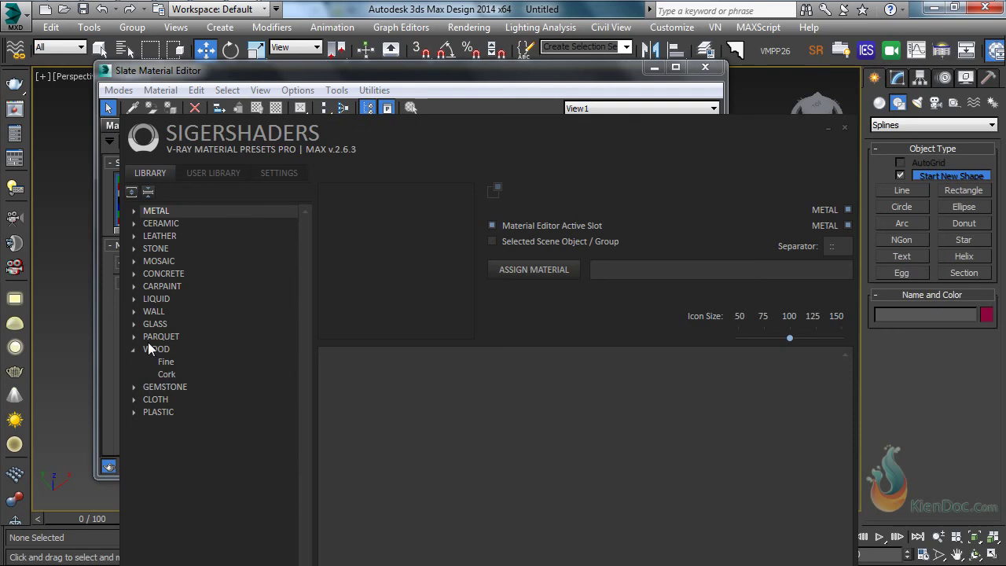
{"action": "left_click", "coordinate": [166, 361]}
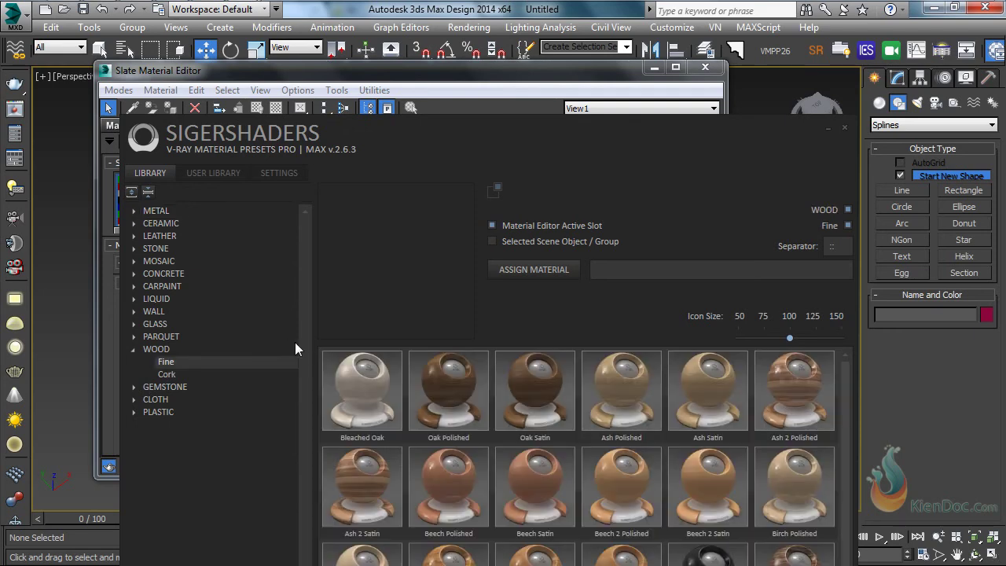
{"action": "left_click", "coordinate": [460, 379]}
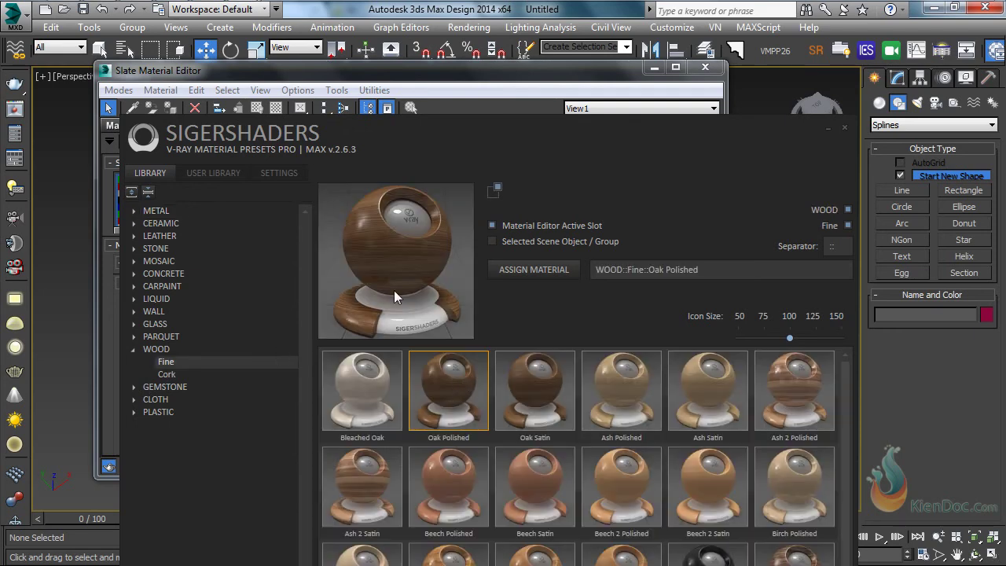
{"action": "left_click", "coordinate": [526, 267]}
Place the oak sample slot material in View1 as an instance and enlarge its node preview.
{"action": "left_click", "coordinate": [530, 81]}
{"action": "left_click_drag", "start_coordinate": [235, 205], "coordinate": [385, 202]}
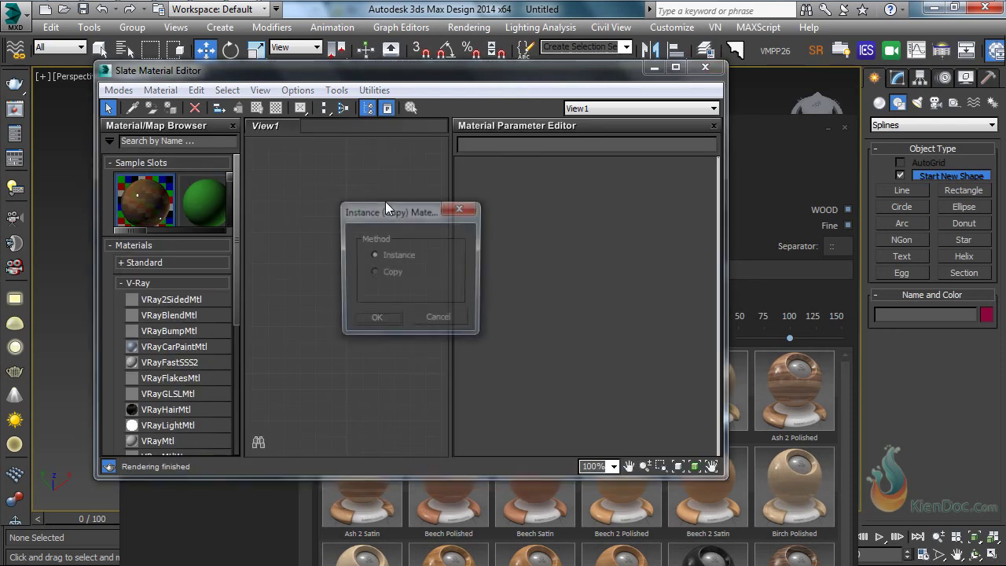
{"action": "left_click", "coordinate": [377, 320]}
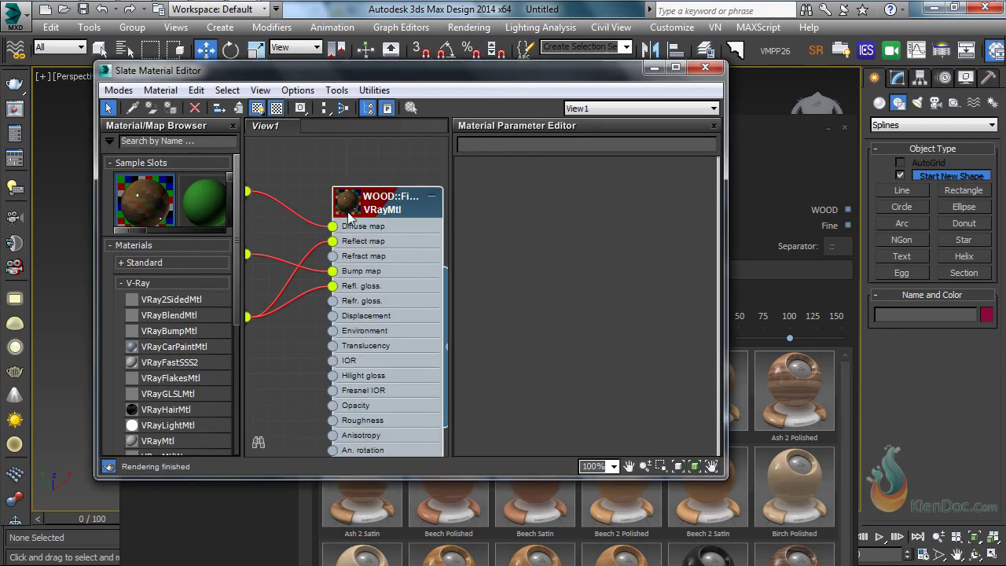
{"action": "double_click", "coordinate": [348, 206]}
Minimize the preset window and create a standard primitive teapot with a radius of about 109 mm in the Perspective view.
{"action": "left_click", "coordinate": [828, 127]}
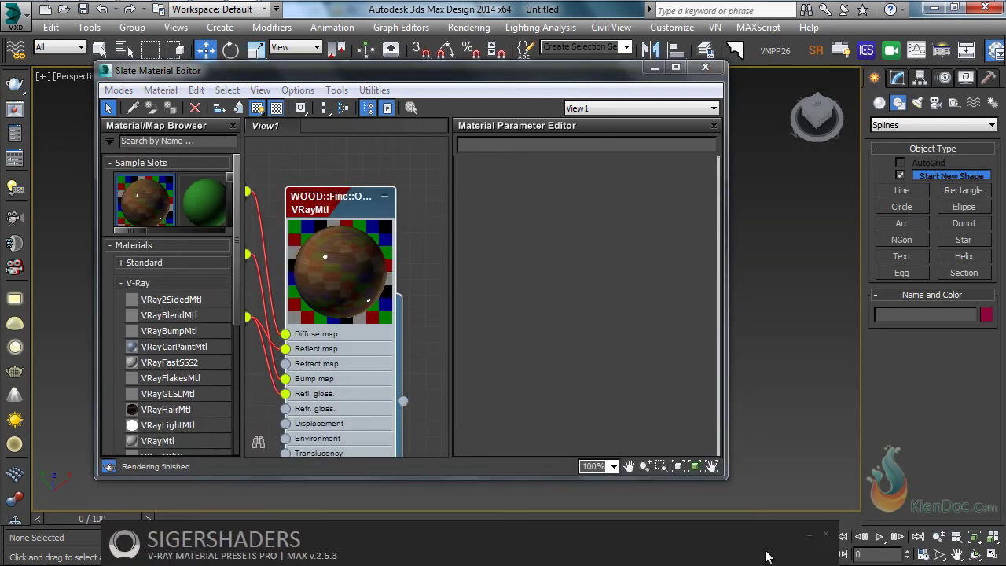
{"action": "left_click", "coordinate": [879, 103]}
{"action": "left_click", "coordinate": [903, 125]}
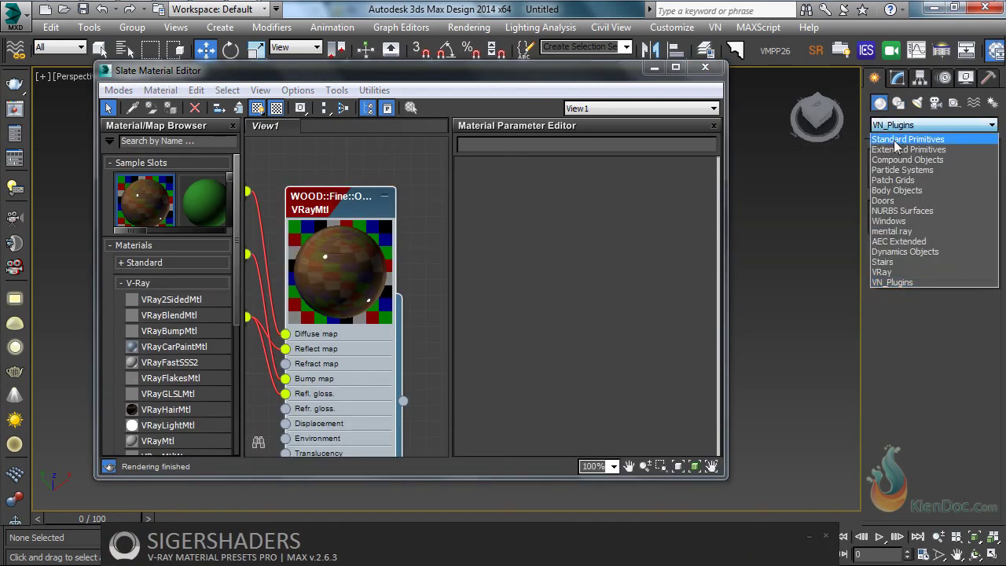
{"action": "left_click", "coordinate": [904, 137]}
{"action": "left_click", "coordinate": [901, 244]}
{"action": "left_click_drag", "start_coordinate": [559, 79], "coordinate": [615, 399]}
{"action": "left_click_drag", "start_coordinate": [464, 338], "coordinate": [540, 244]}
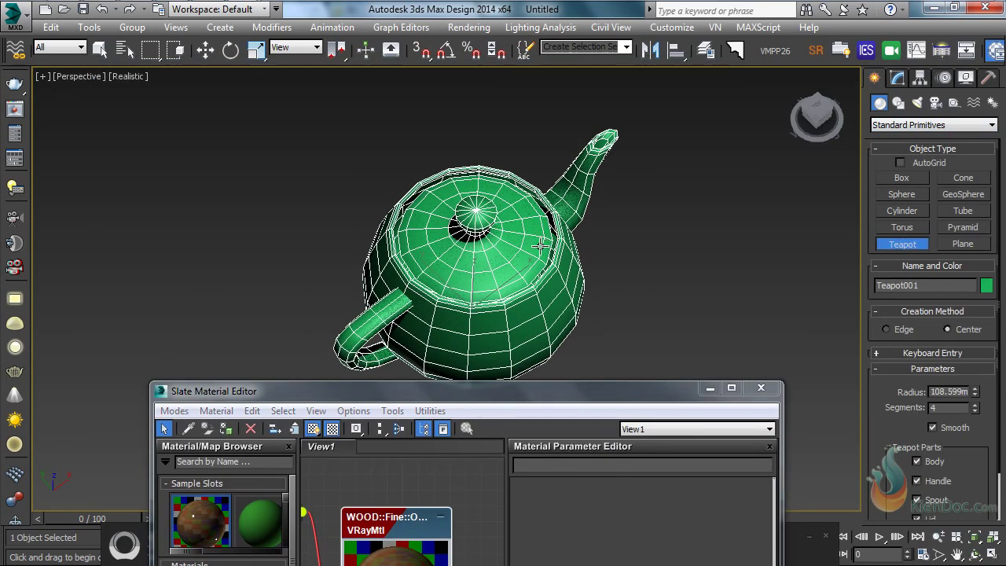
Assign the oak material to the selected teapot and make free space in the node view.
{"action": "left_click_drag", "start_coordinate": [822, 118], "coordinate": [822, 101]}
{"action": "left_click_drag", "start_coordinate": [498, 390], "coordinate": [519, 215]}
{"action": "left_click", "coordinate": [246, 252]}
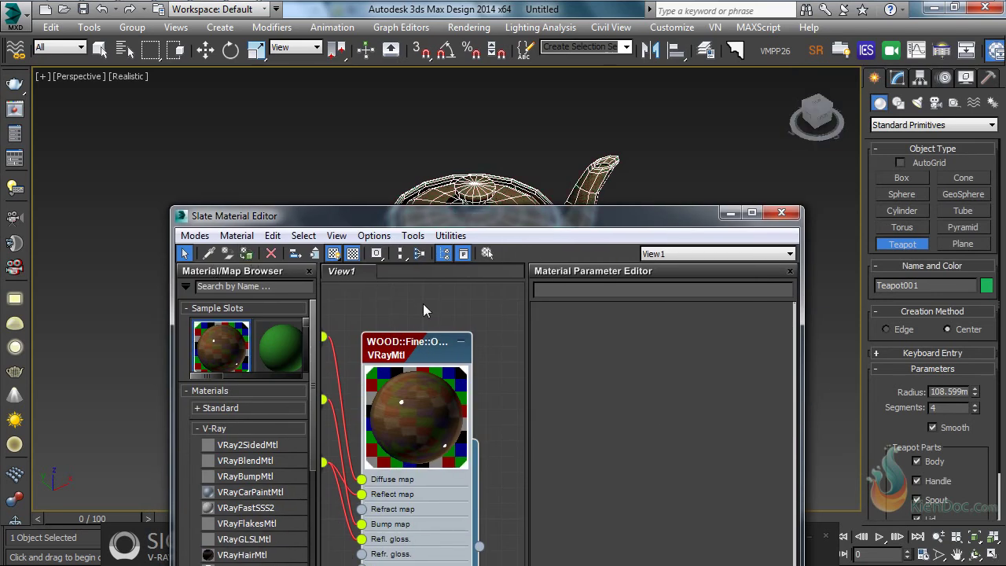
{"action": "left_click_drag", "start_coordinate": [473, 218], "coordinate": [415, 119]}
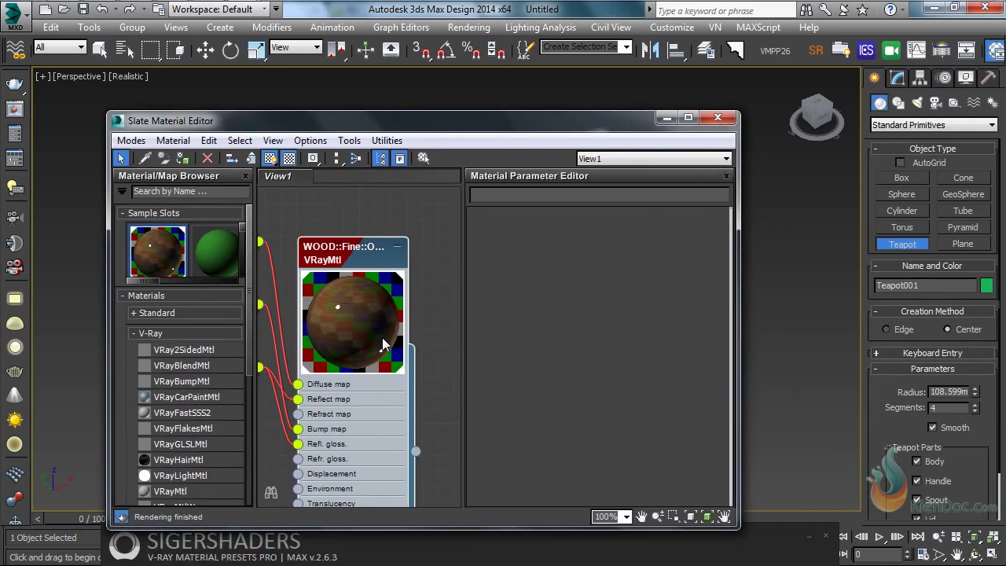
{"action": "middle_click_drag", "start_coordinate": [406, 343], "coordinate": [278, 306]}
Bring back the preset window and assign the Cream preset from LEATHER Pattern 1 to the active Material Editor slot.
{"action": "left_click_drag", "start_coordinate": [794, 544], "coordinate": [744, 135]}
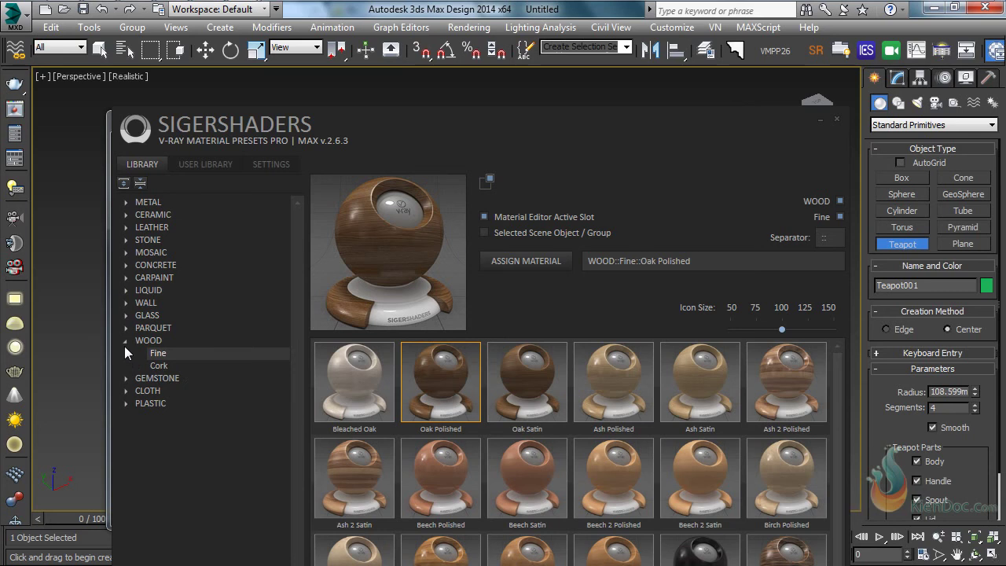
{"action": "left_click", "coordinate": [126, 341]}
{"action": "left_click", "coordinate": [125, 227]}
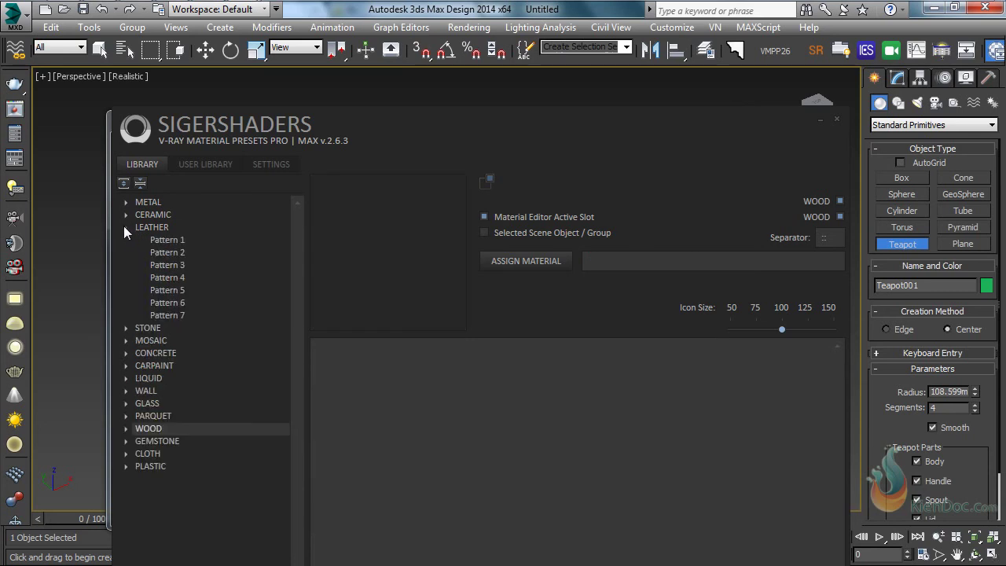
{"action": "left_click", "coordinate": [168, 240]}
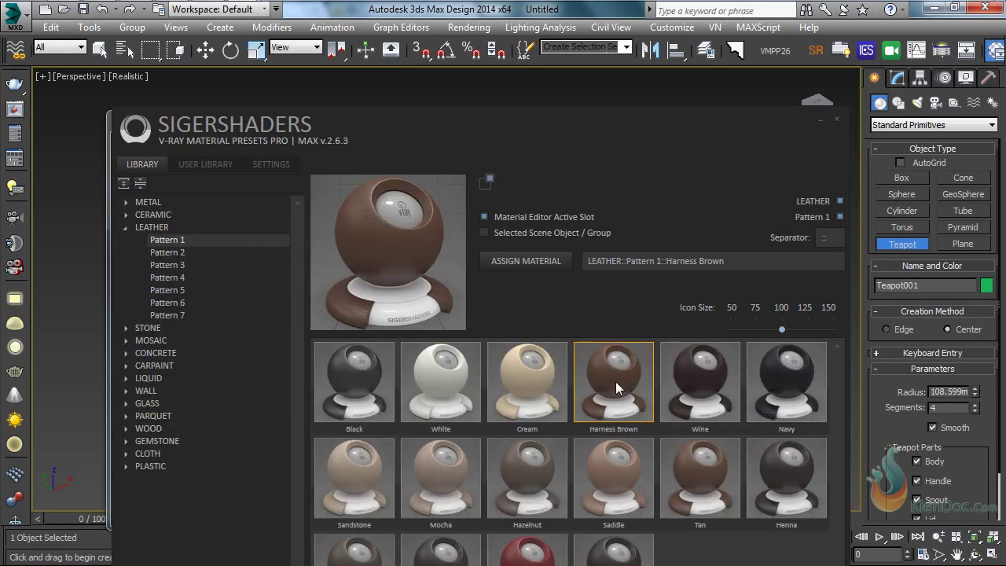
{"action": "left_click", "coordinate": [527, 377]}
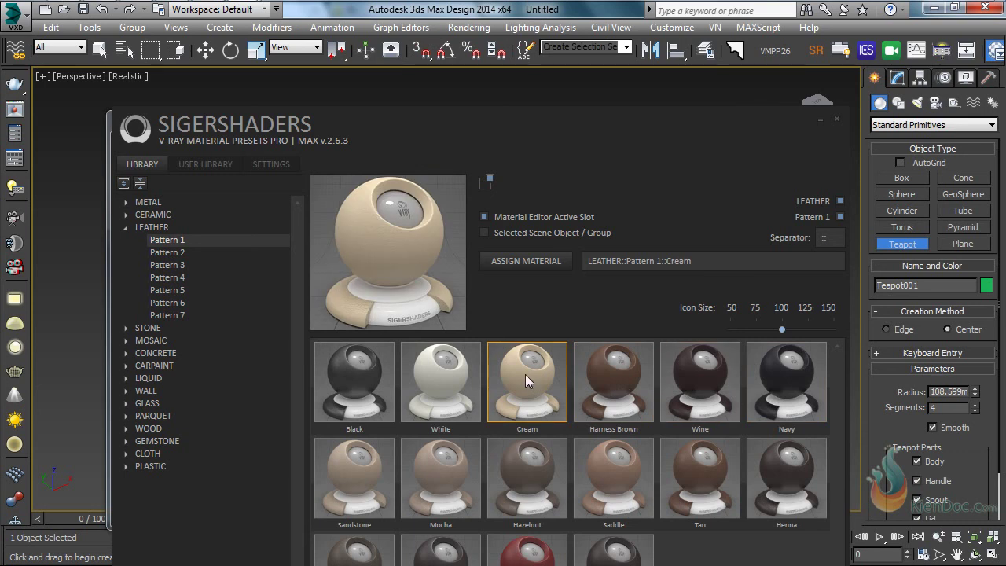
Return to the Slate Material Editor and place the Cream leather sample slot in View1 as an instance.
{"action": "key", "text": "m"}
{"action": "left_click_drag", "start_coordinate": [456, 141], "coordinate": [519, 446]}
{"action": "left_click_drag", "start_coordinate": [148, 251], "coordinate": [395, 248]}
{"action": "left_click", "coordinate": [388, 371]}
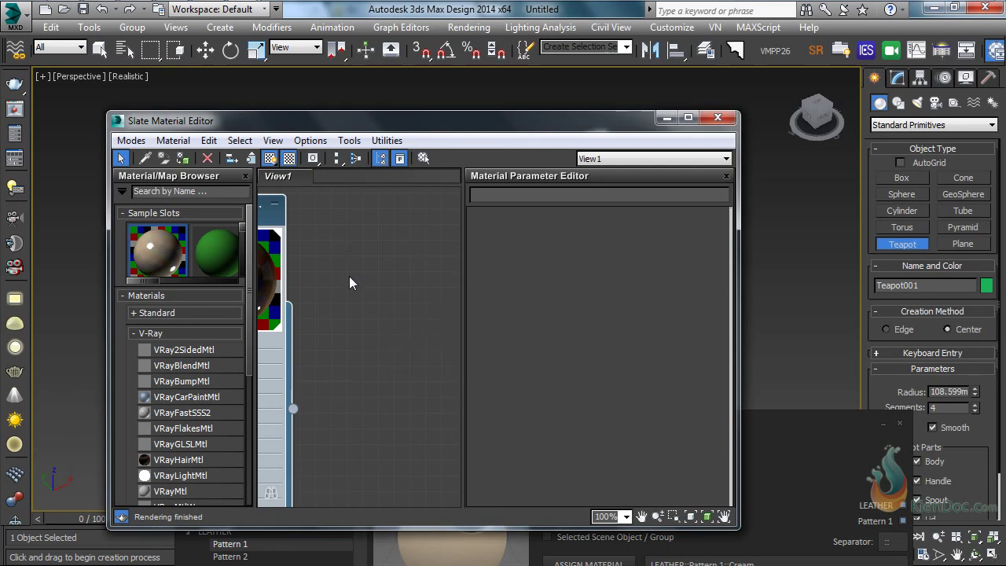
Assign the Cream leather material to the teapot, inspect it up close, and close the Slate Material Editor.
{"action": "left_click_drag", "start_coordinate": [409, 129], "coordinate": [487, 322]}
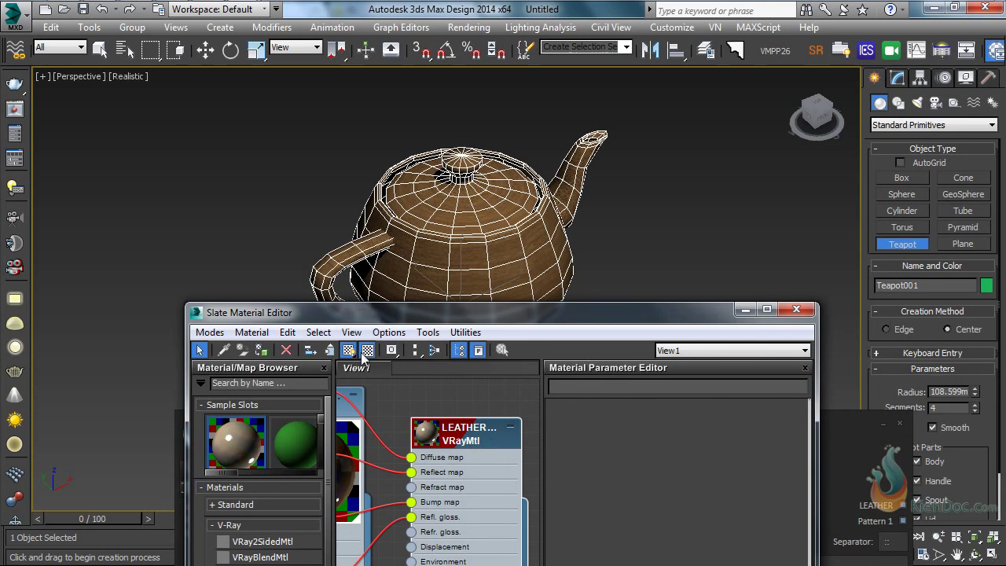
{"action": "left_click", "coordinate": [262, 349]}
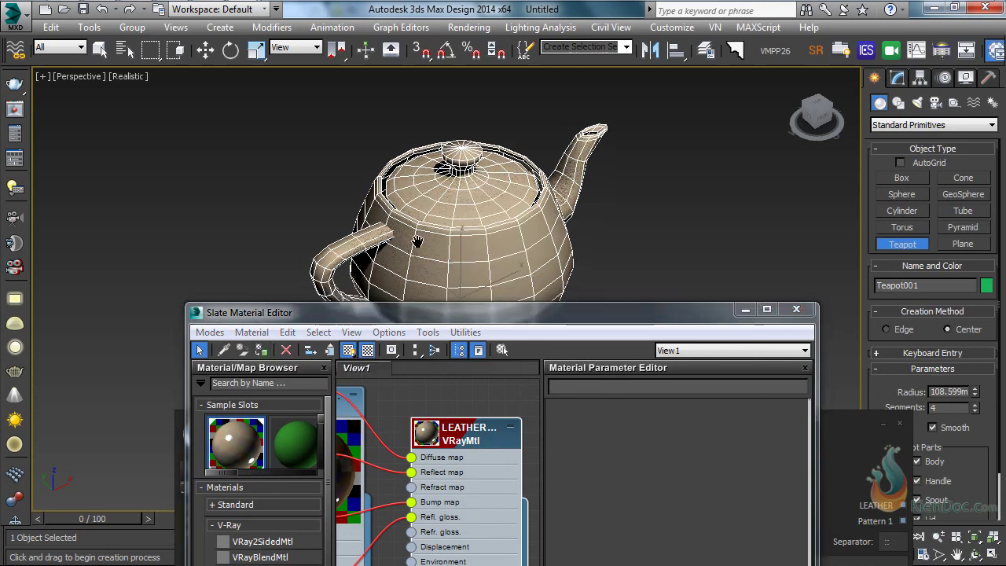
{"action": "scroll", "coordinate": [472, 216], "scroll_direction": "up", "scroll_amount": 2}
{"action": "scroll", "coordinate": [507, 211], "scroll_direction": "up", "scroll_amount": 2}
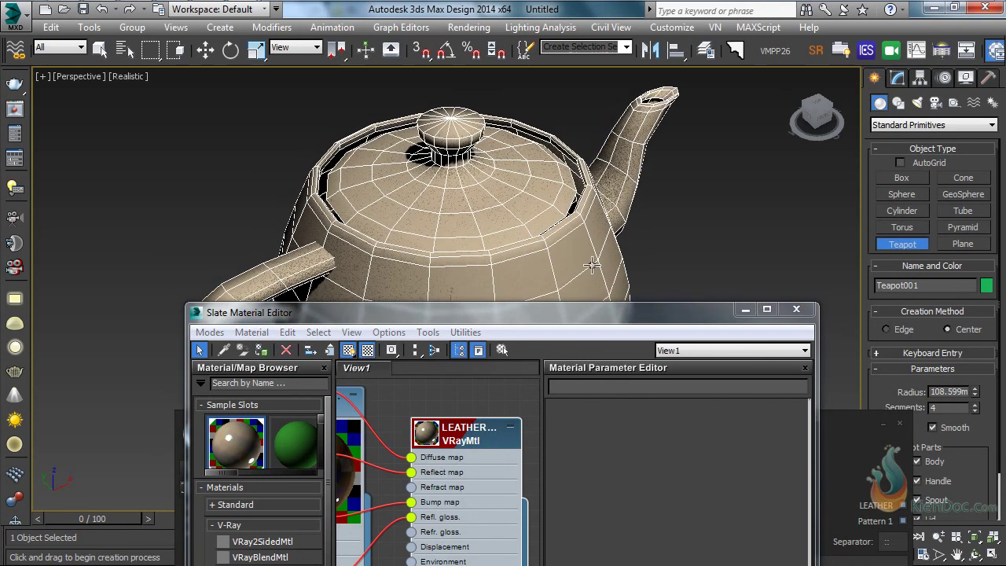
{"action": "left_click", "coordinate": [796, 309]}
Show the preset window's user library and preview grass_03, paving_03 and paving_08 from 00_NEN DAT, Archshader Grass V1.
{"action": "left_click_drag", "start_coordinate": [774, 435], "coordinate": [672, 90]}
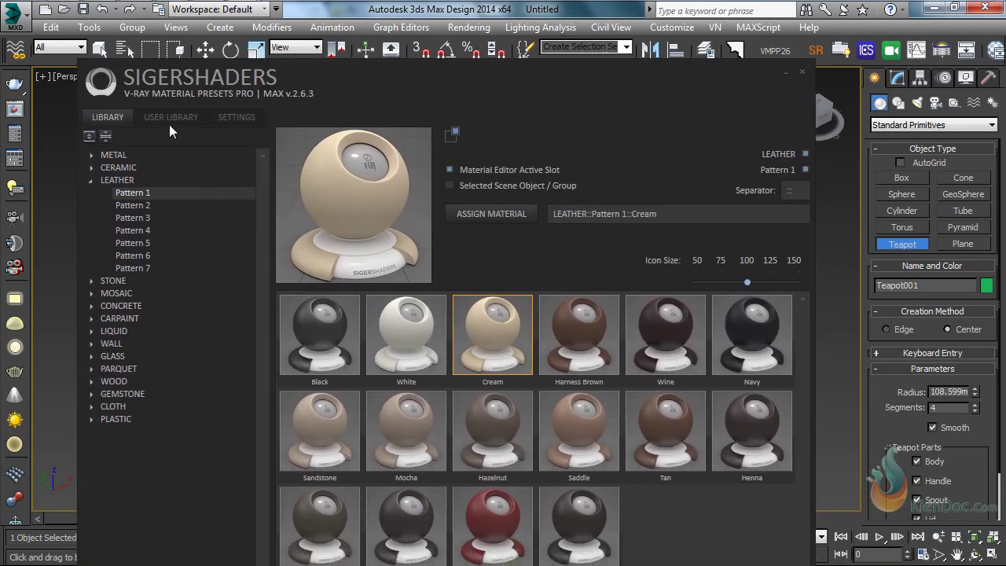
{"action": "left_click", "coordinate": [171, 119]}
{"action": "left_click", "coordinate": [113, 161]}
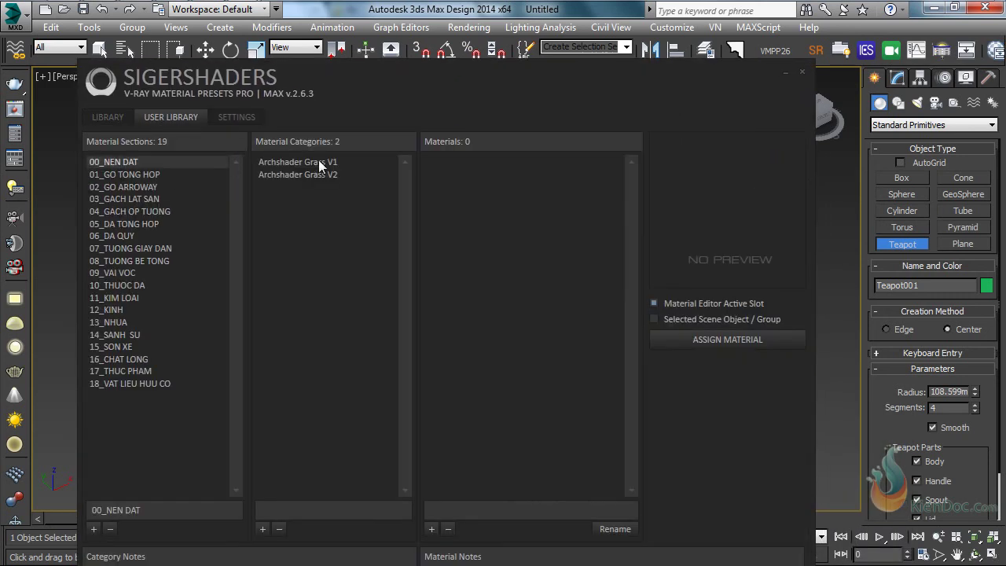
{"action": "left_click", "coordinate": [301, 163]}
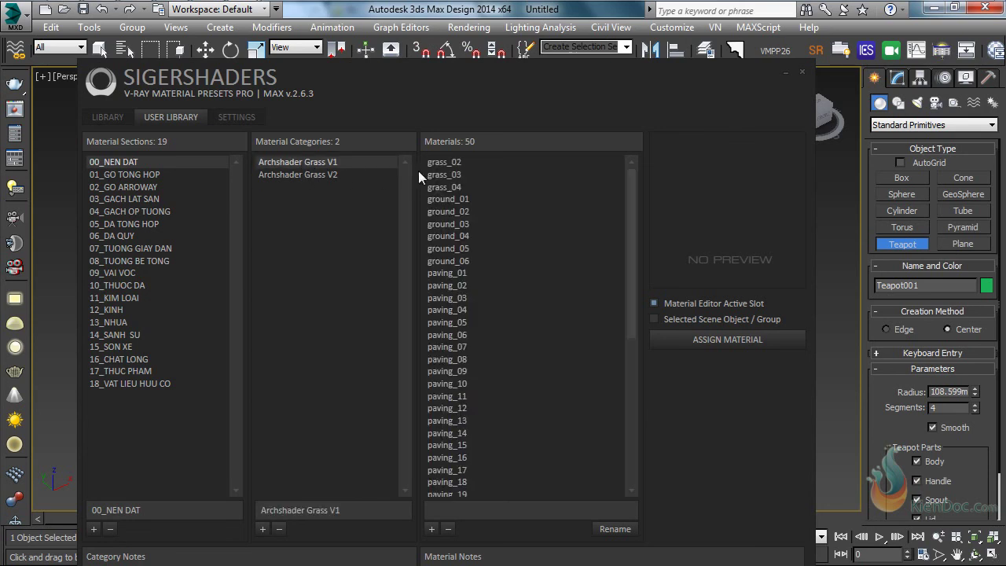
{"action": "left_click", "coordinate": [434, 172]}
{"action": "left_click", "coordinate": [454, 299]}
{"action": "left_click", "coordinate": [453, 359]}
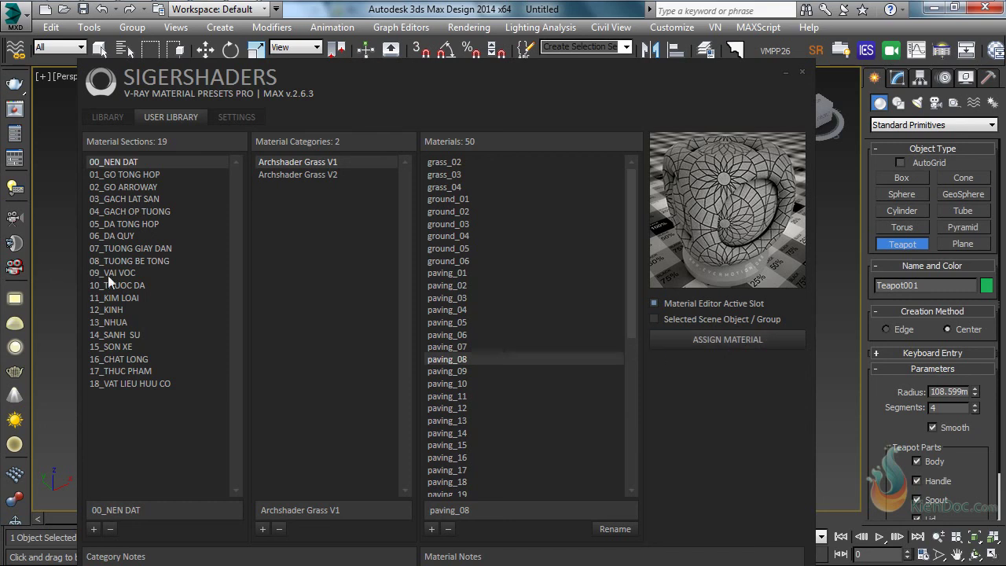
Preview bricks_012 from 04_GACH OP TUONG, Archshader Brick V1, and close the preset window.
{"action": "left_click", "coordinate": [95, 210]}
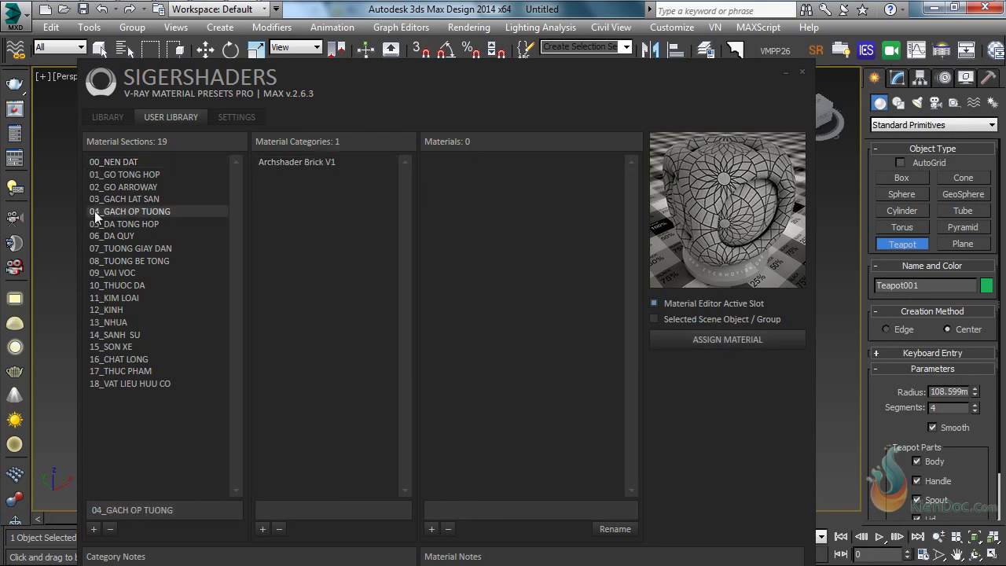
{"action": "left_click", "coordinate": [294, 167]}
{"action": "left_click", "coordinate": [466, 297]}
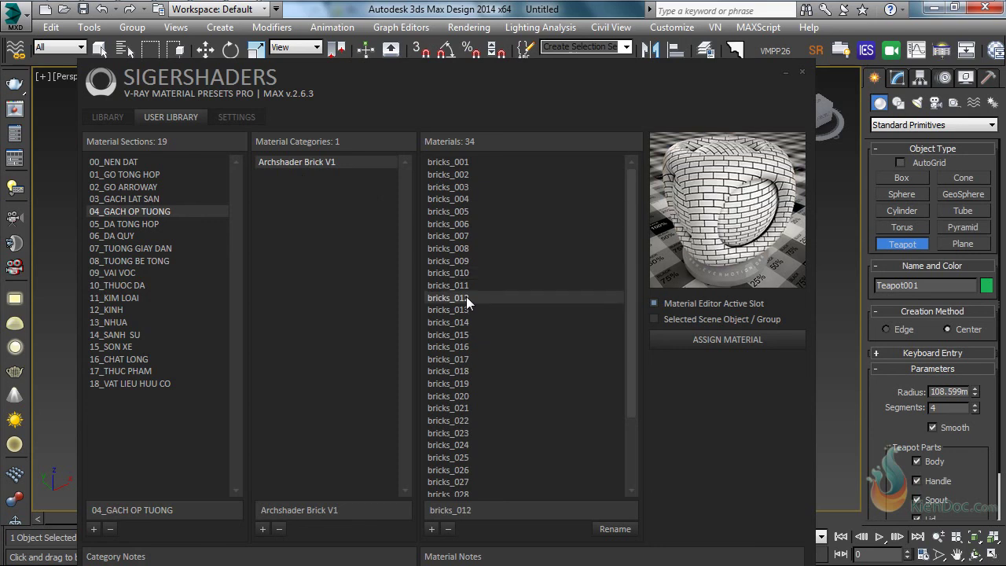
{"action": "left_click", "coordinate": [802, 72]}
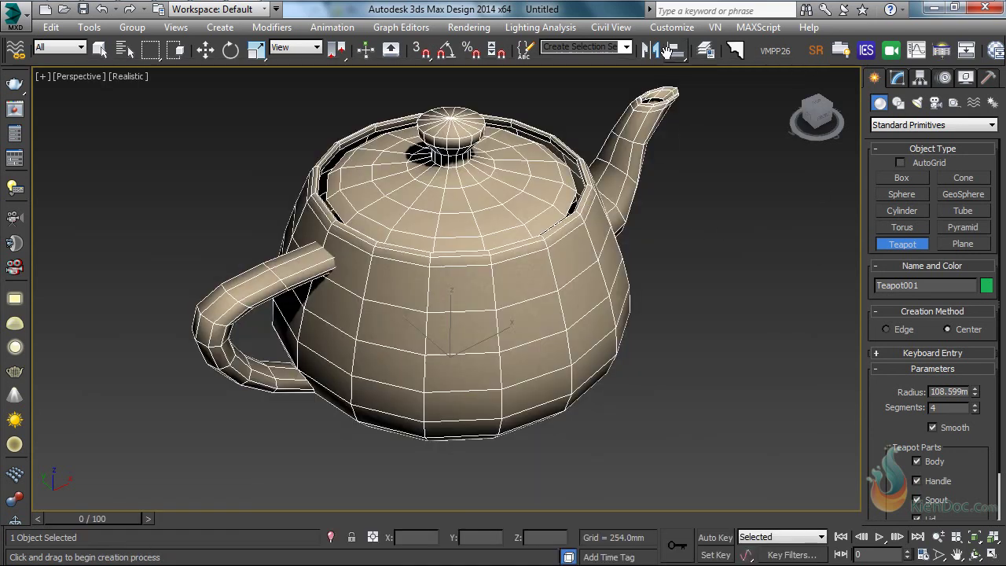
Add C:\VMPP\maps, including its subpaths, to the external files paths in the user path configuration and accept the change.
{"action": "left_click", "coordinate": [671, 29]}
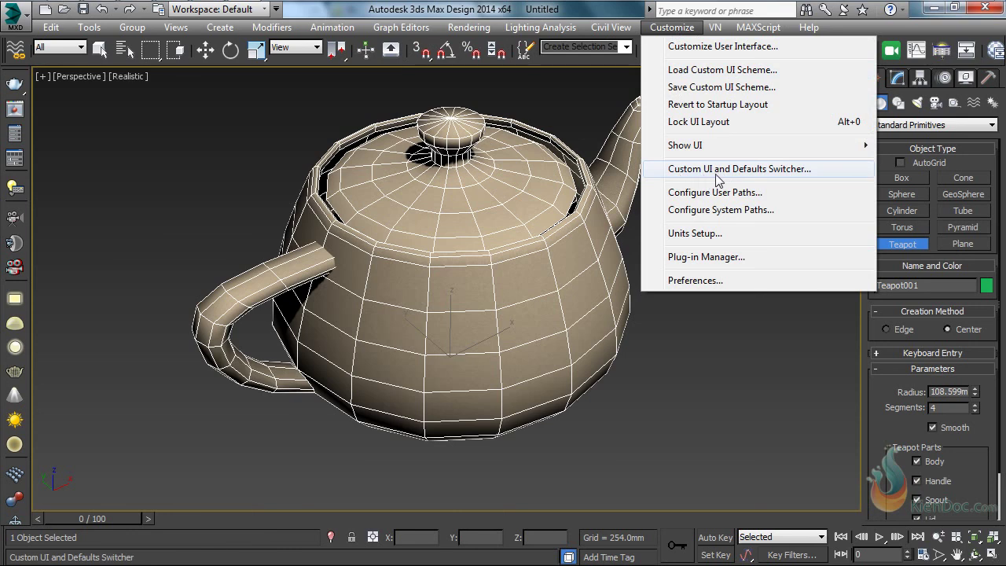
{"action": "left_click", "coordinate": [753, 197]}
{"action": "left_click", "coordinate": [348, 213]}
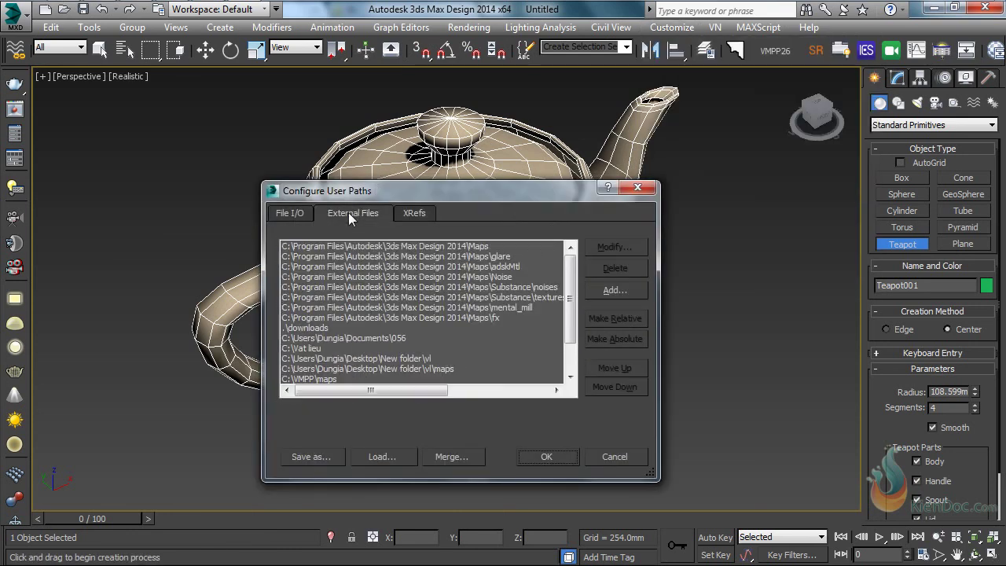
{"action": "left_click", "coordinate": [607, 291]}
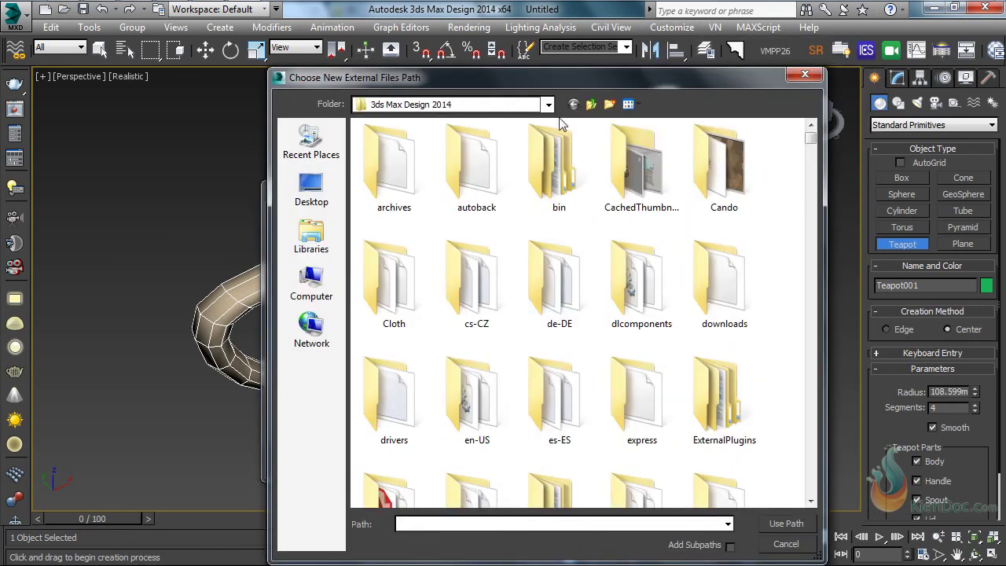
{"action": "left_click", "coordinate": [547, 105]}
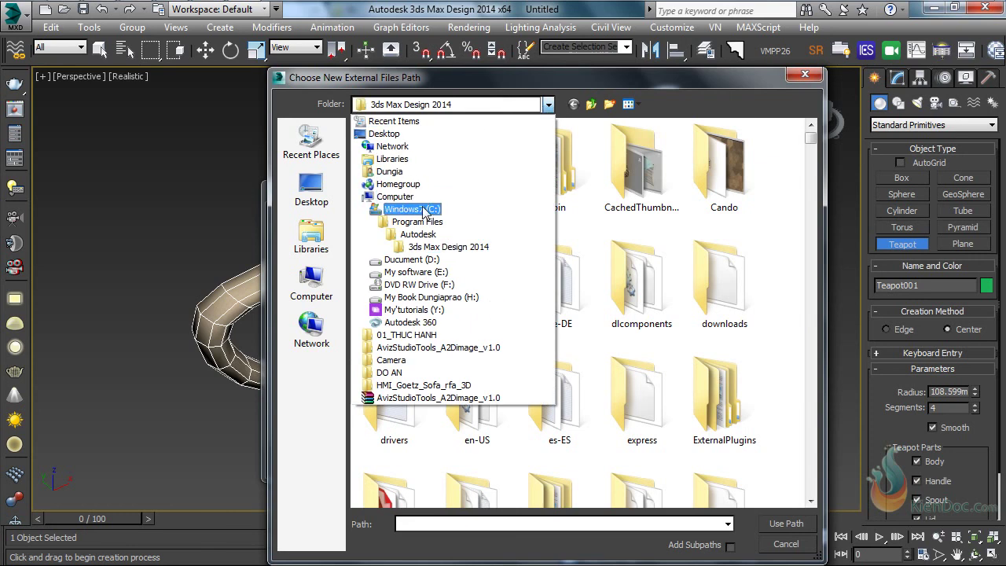
{"action": "left_click", "coordinate": [411, 209]}
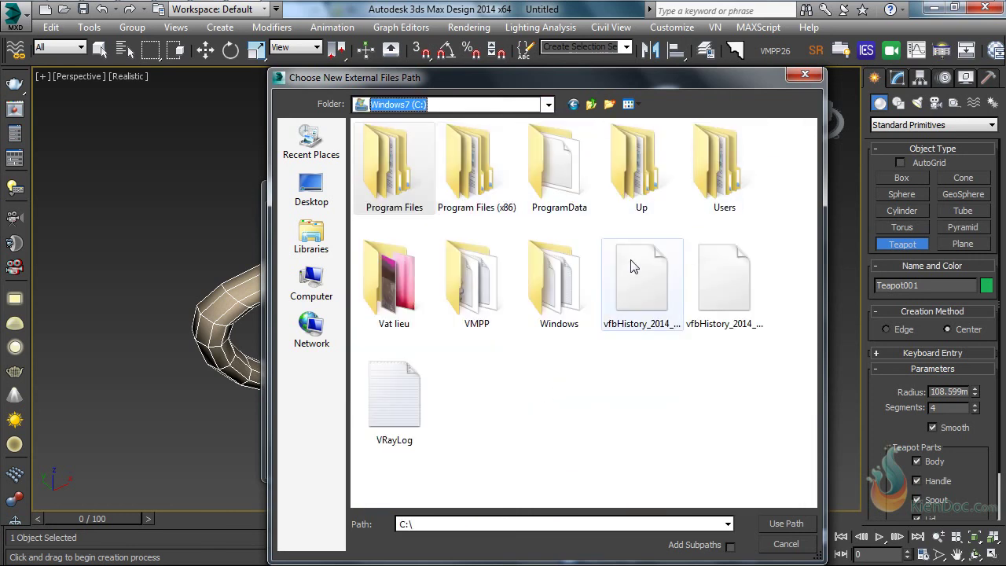
{"action": "double_click", "coordinate": [483, 305]}
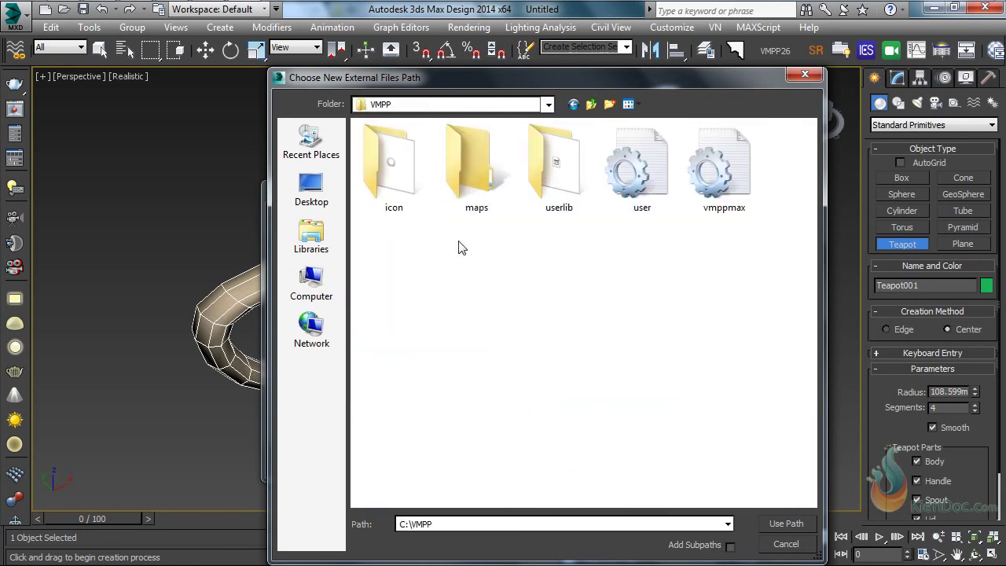
{"action": "double_click", "coordinate": [469, 168]}
{"action": "left_click", "coordinate": [729, 545]}
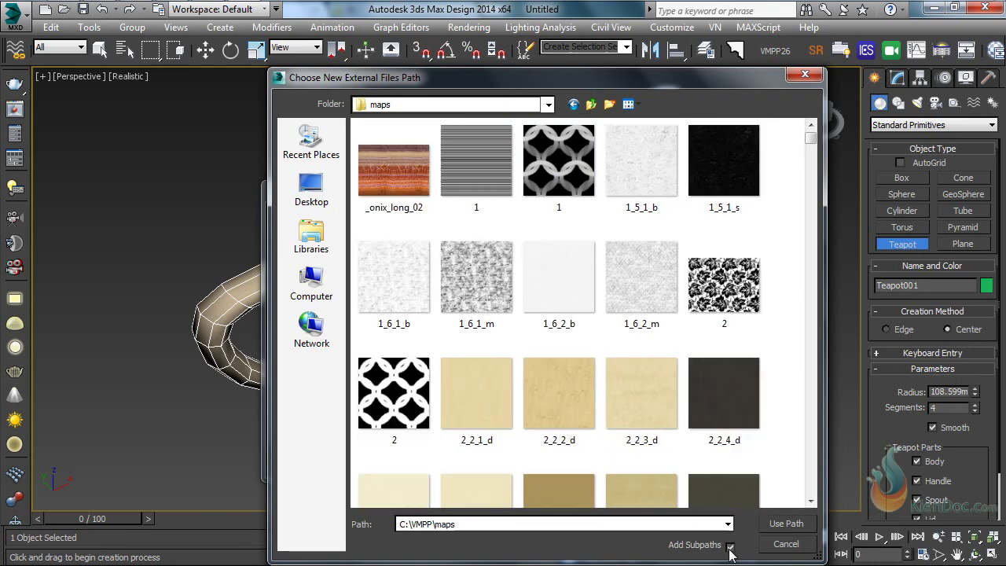
{"action": "left_click", "coordinate": [789, 524]}
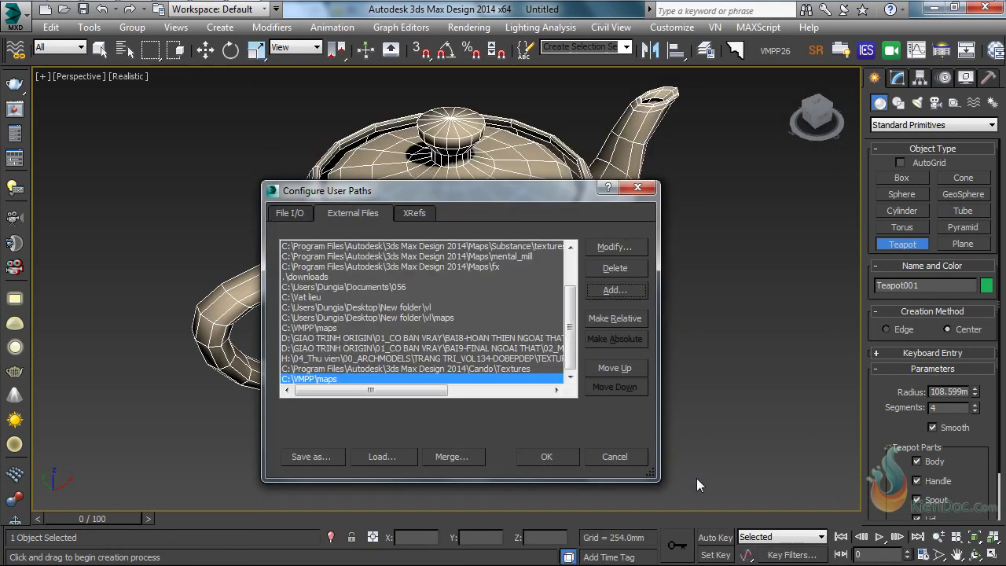
{"action": "left_click", "coordinate": [547, 455]}
Leave teapot creation for the Move tool and delete the selected teapot from the scene.
{"action": "left_click", "coordinate": [514, 370]}
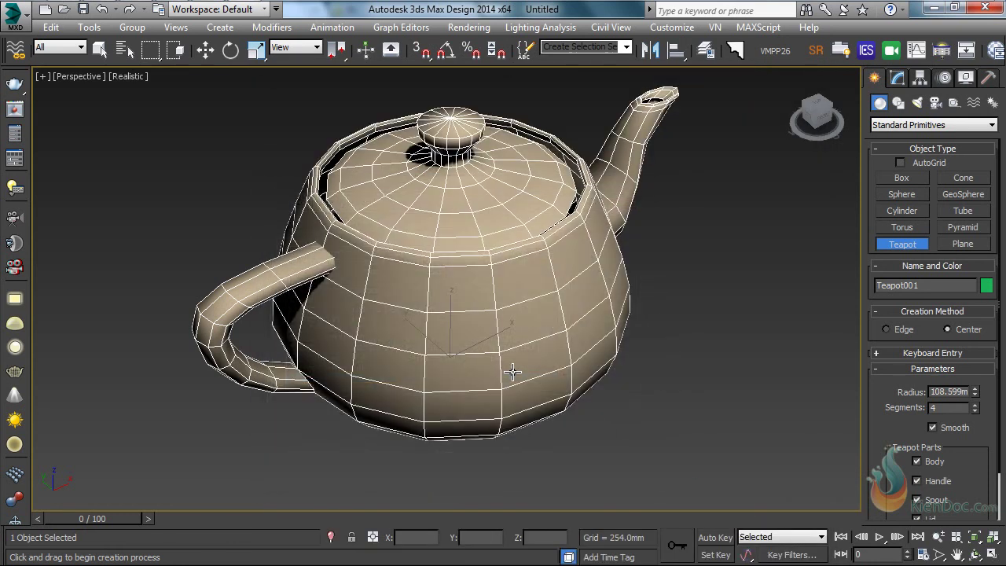
{"action": "key", "text": "w"}
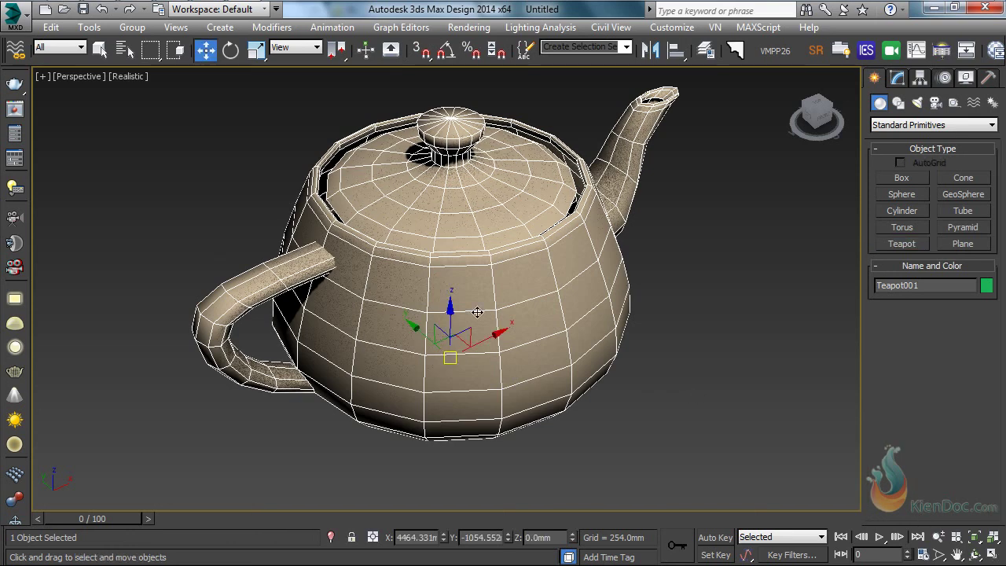
{"action": "key", "text": "Delete"}
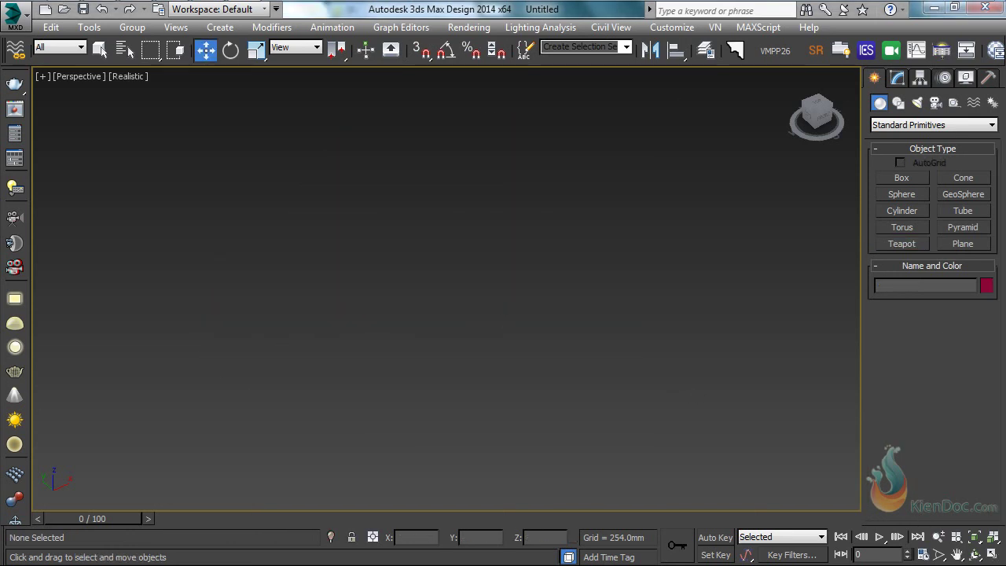